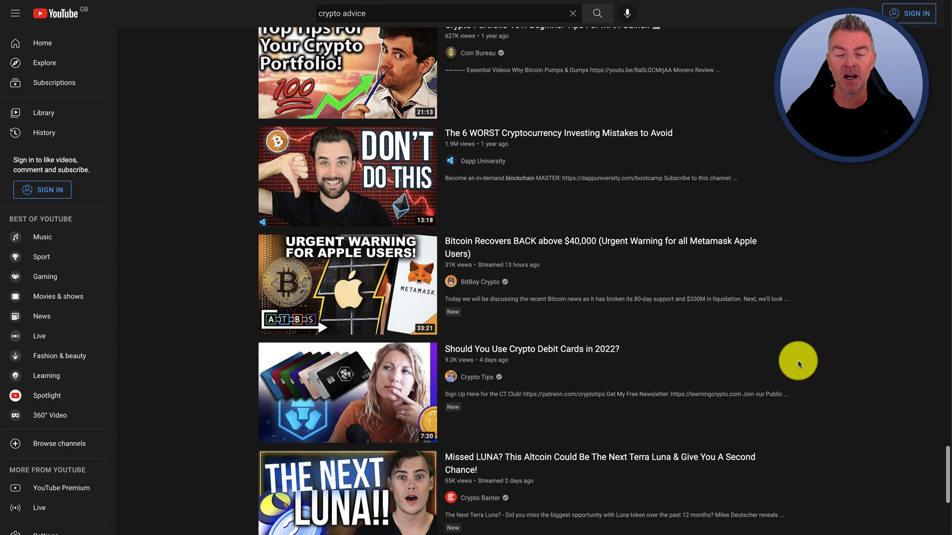
- Look through the YouTube search results for "crypto advice" and examine the people and expressions used in the video thumbnails
scroll(798, 361, down, 1)
scroll(798, 361, down, 2)
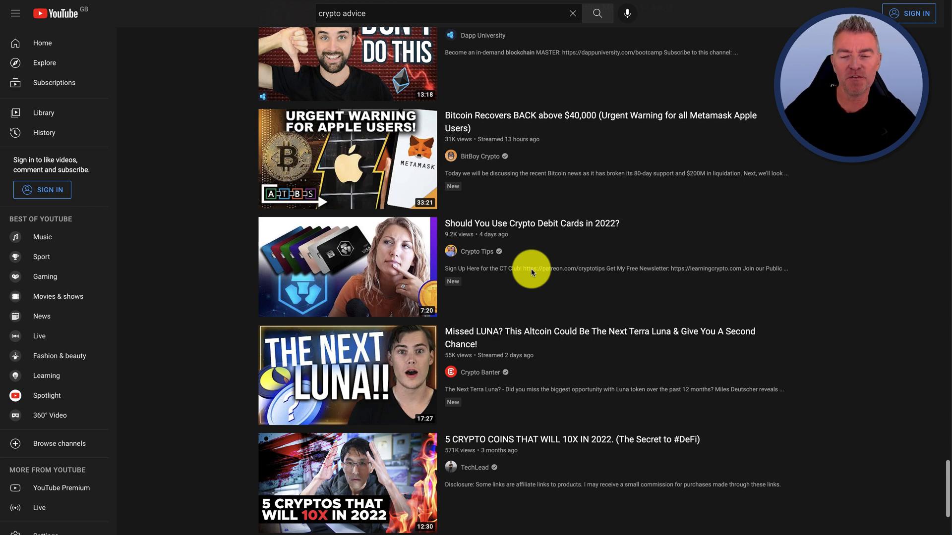
scroll(531, 269, down, 3)
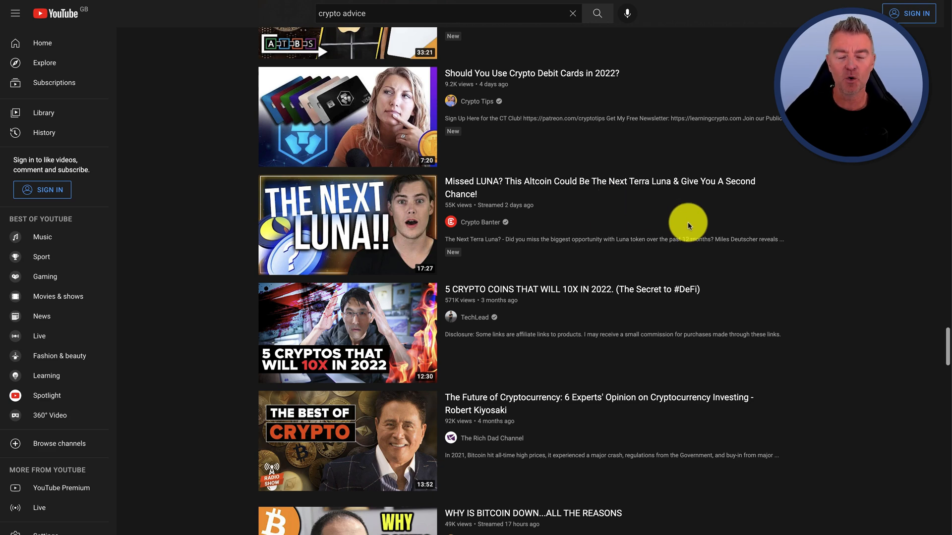
scroll(688, 226, down, 10)
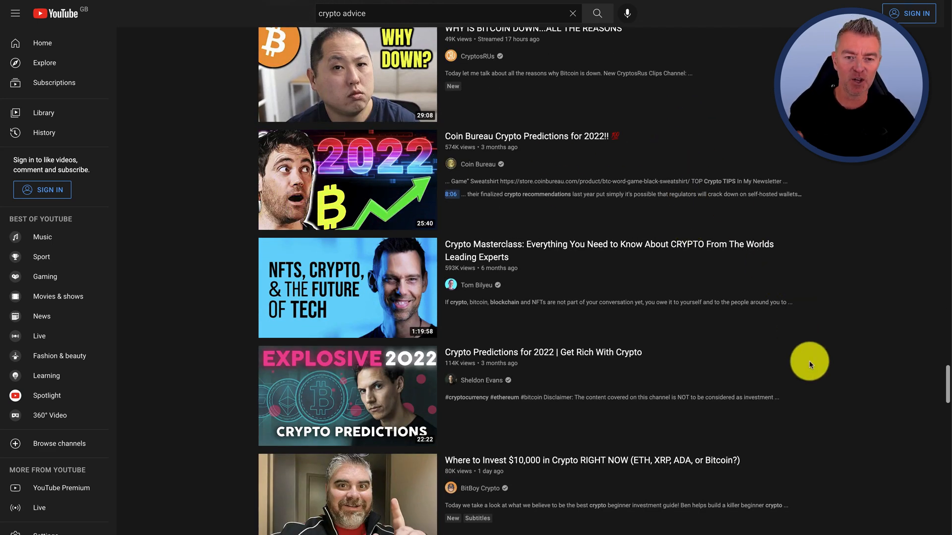
scroll(809, 365, down, 8)
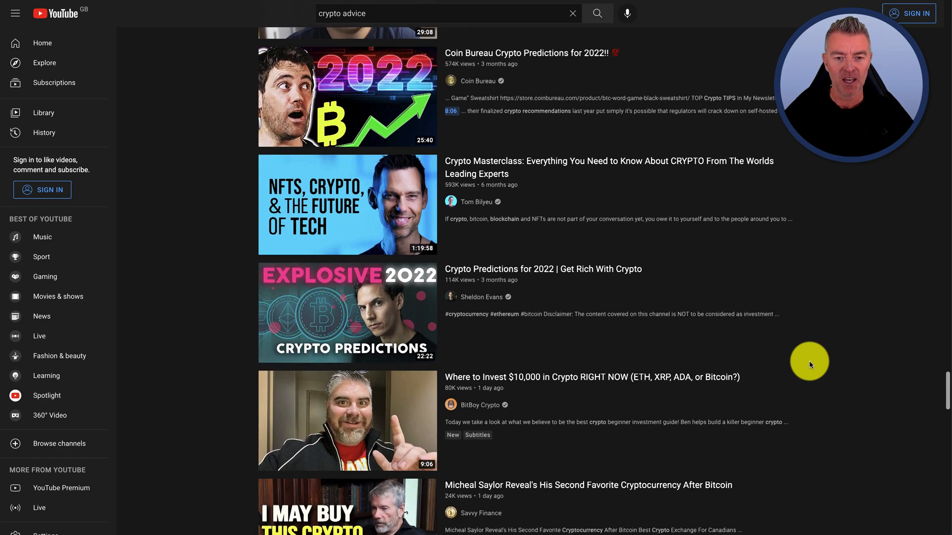
scroll(809, 365, down, 4)
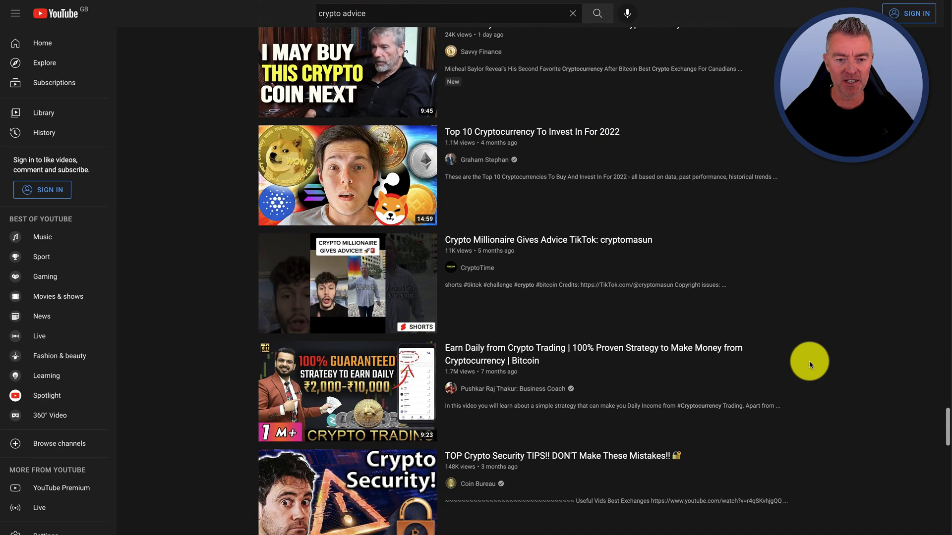
scroll(809, 365, down, 12)
scroll(809, 365, up, 10)
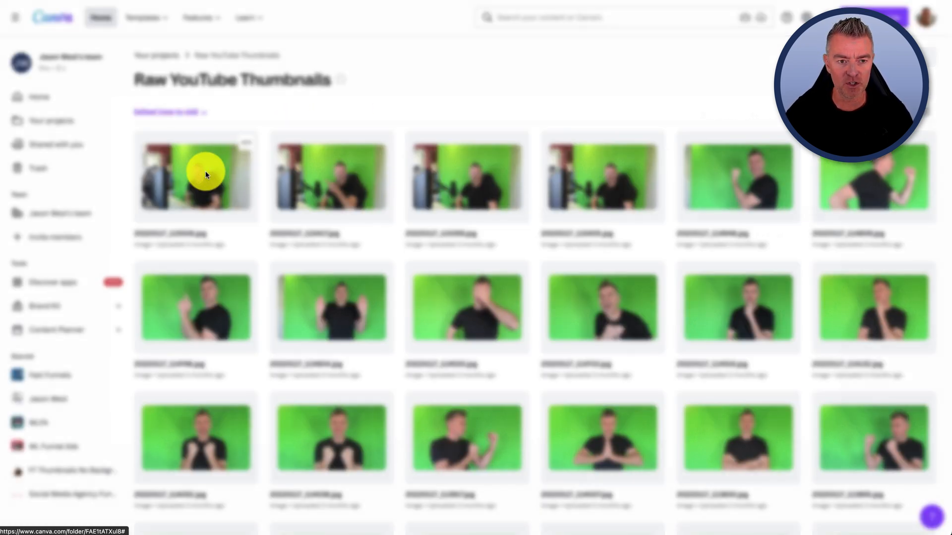
- In Canva's Raw YouTube Thumbnails folder, preview the photos 20220117_115506.jpg and 20220117_114948.jpg at full size
click(205, 173)
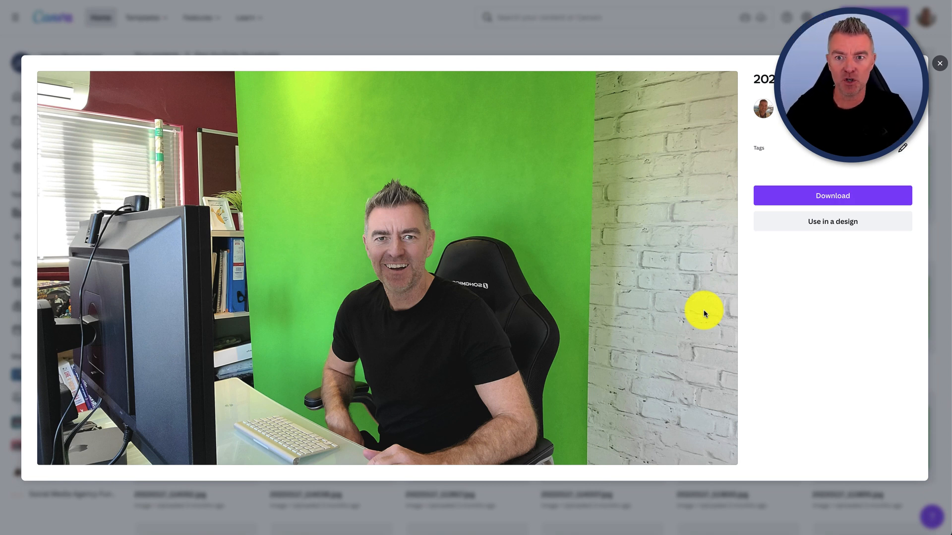
click(940, 63)
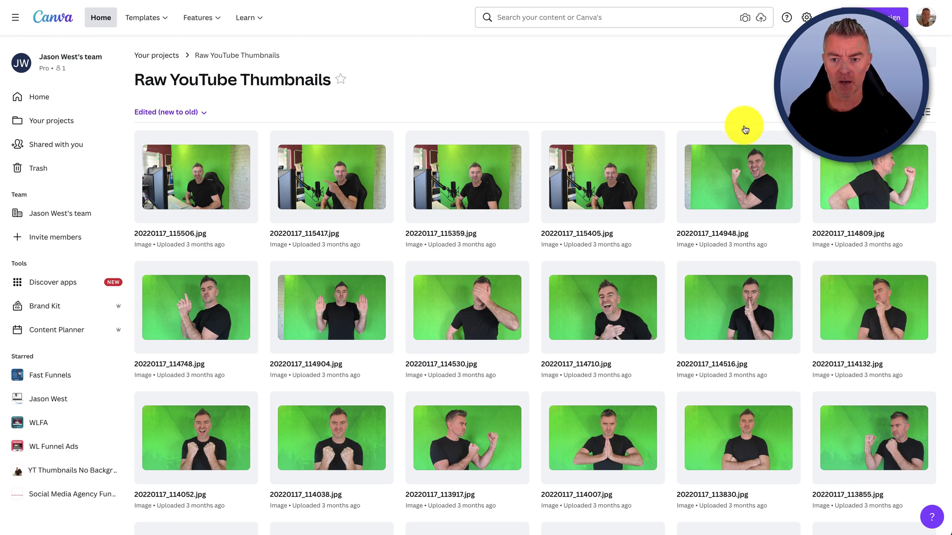
click(740, 159)
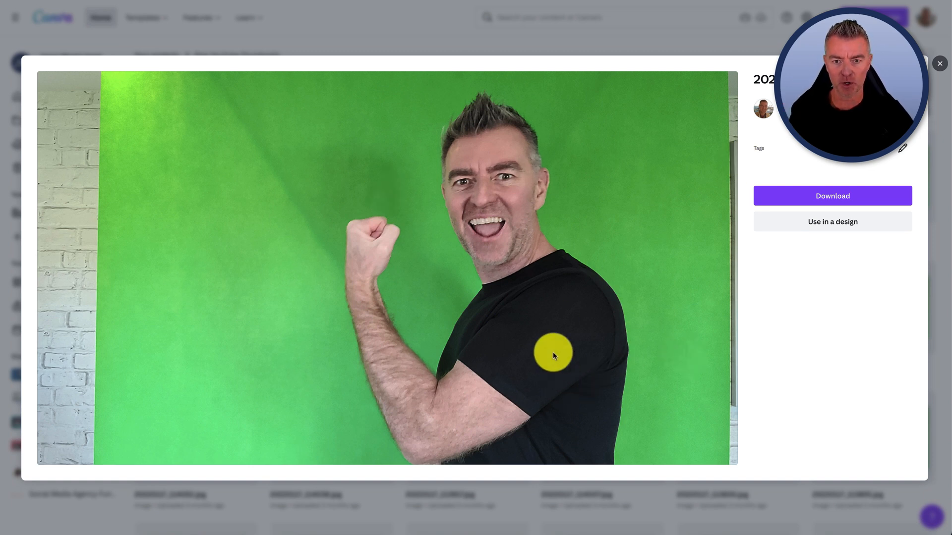
click(940, 63)
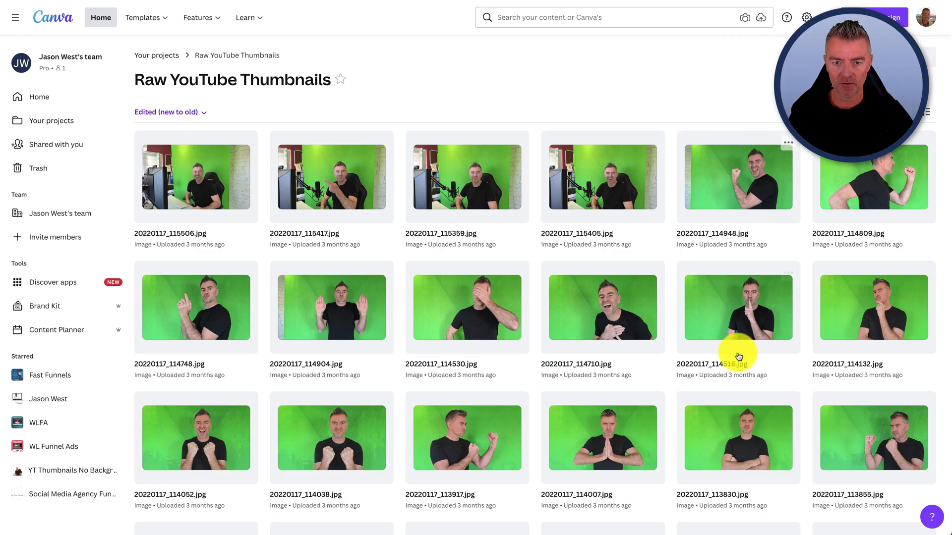
- Look through the green-screen poses in the raw photo folder and preview 20220117_113548.jpg at full size
scroll(667, 383, down, 3)
scroll(666, 383, down, 1)
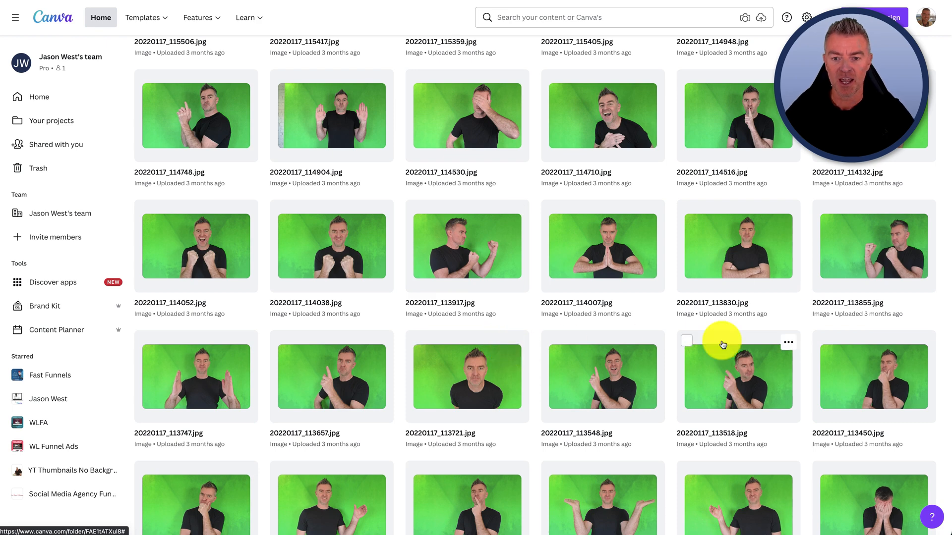
scroll(723, 342, down, 2)
scroll(723, 343, down, 3)
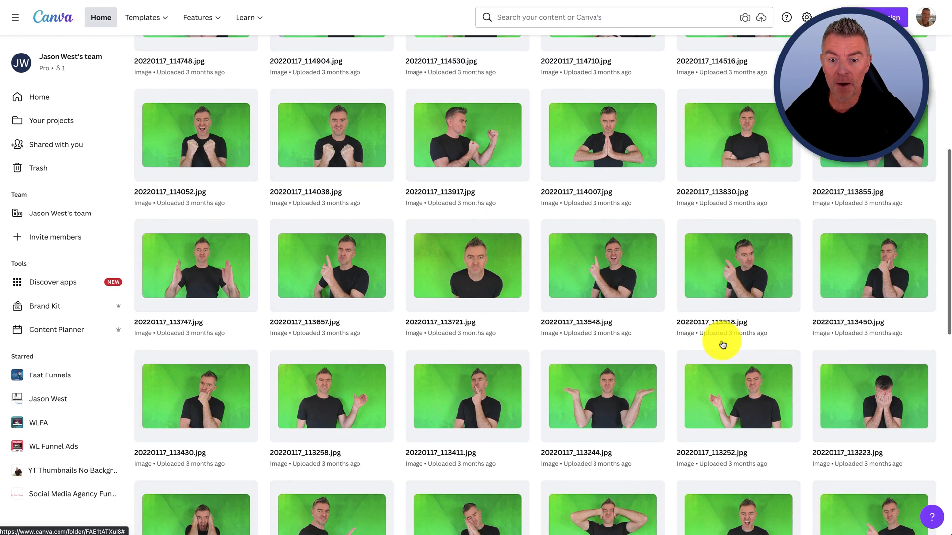
scroll(722, 341, down, 1)
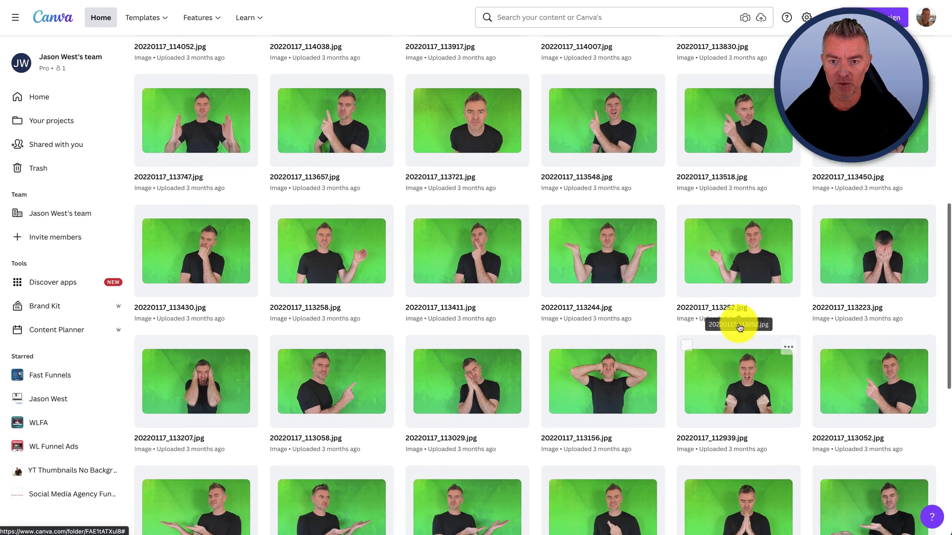
click(595, 129)
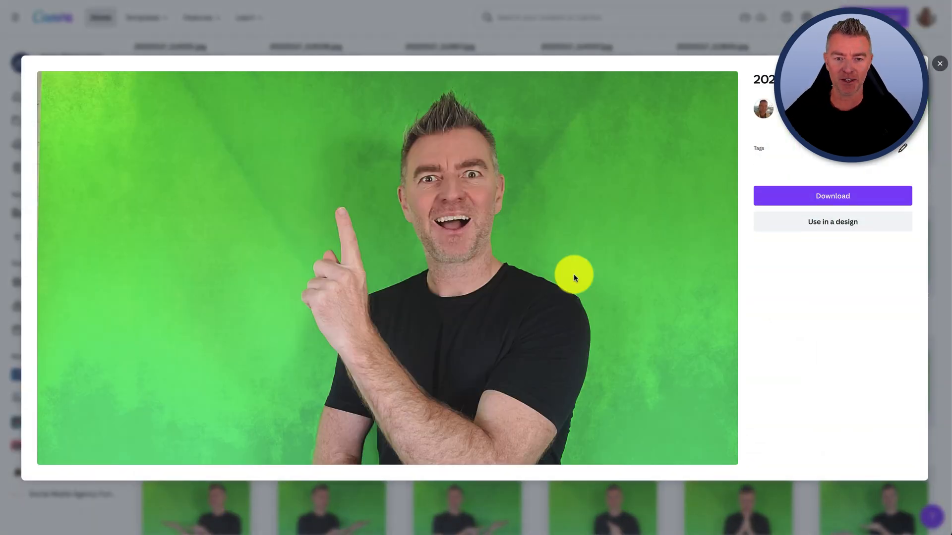
click(940, 63)
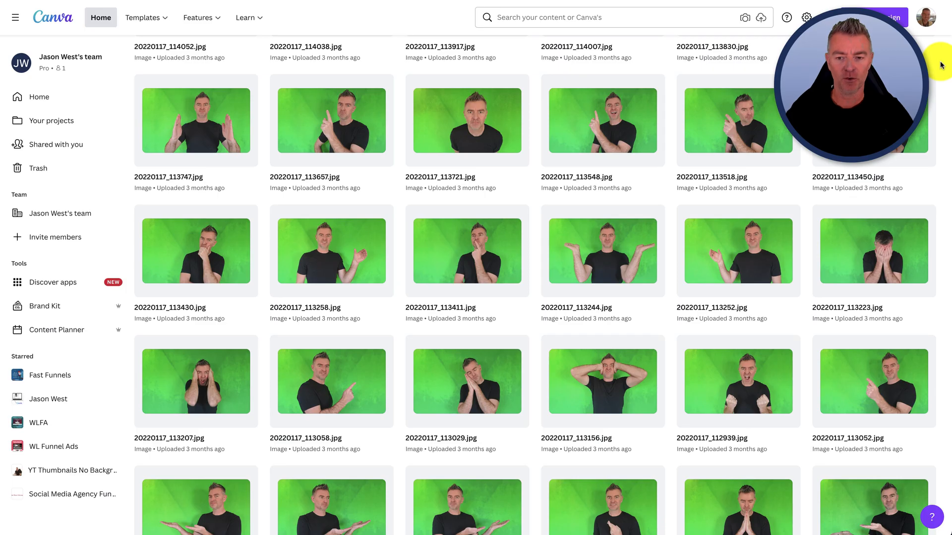
scroll(690, 302, up, 9)
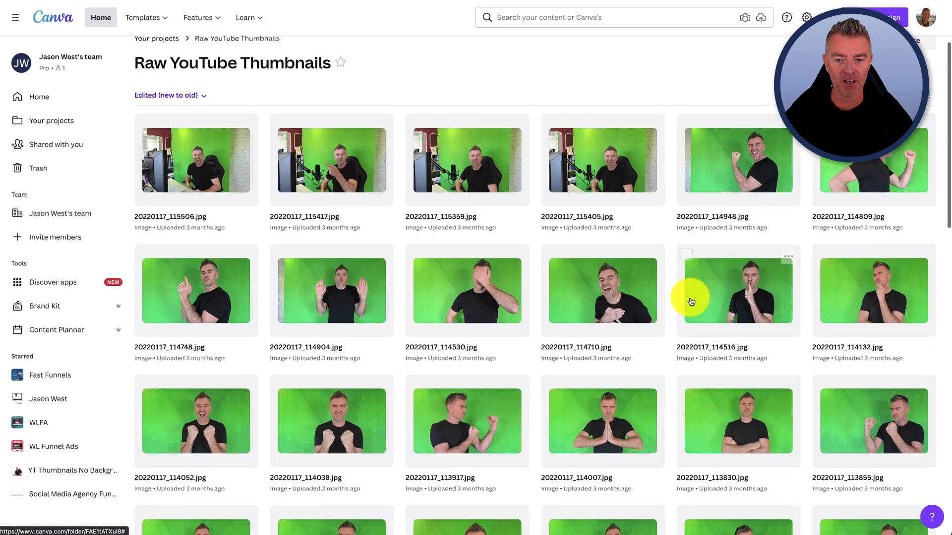
scroll(692, 302, down, 9)
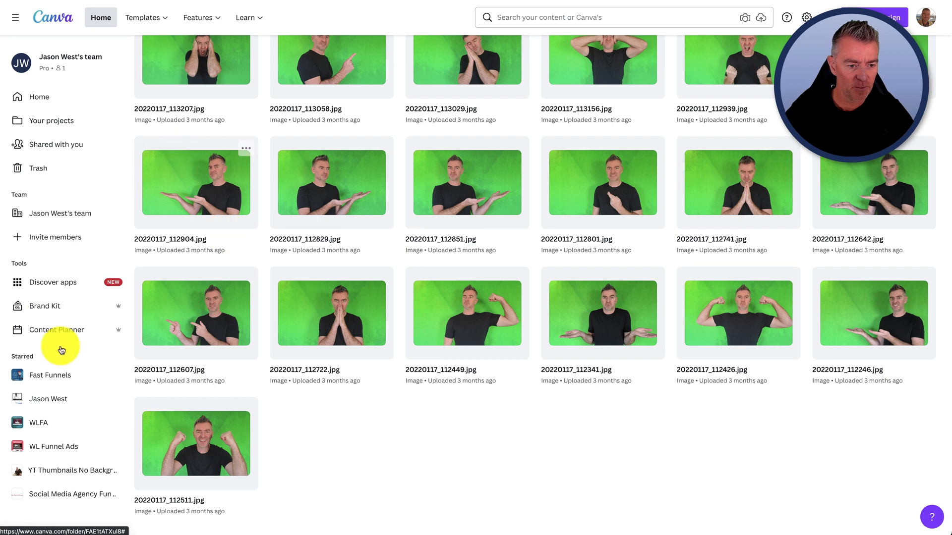
- View the recent designs on the home page and open the starred YT Thumbnails No Background folder
click(32, 96)
click(736, 385)
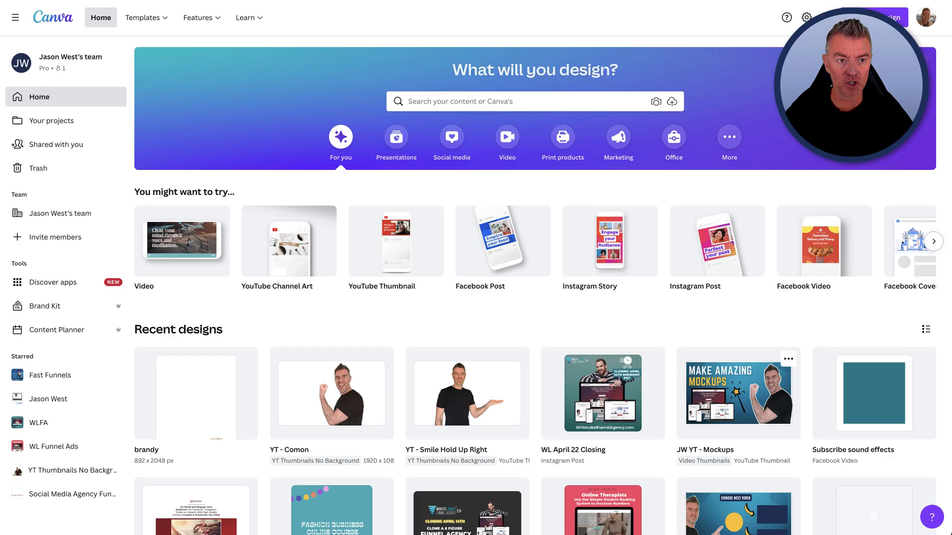
click(50, 471)
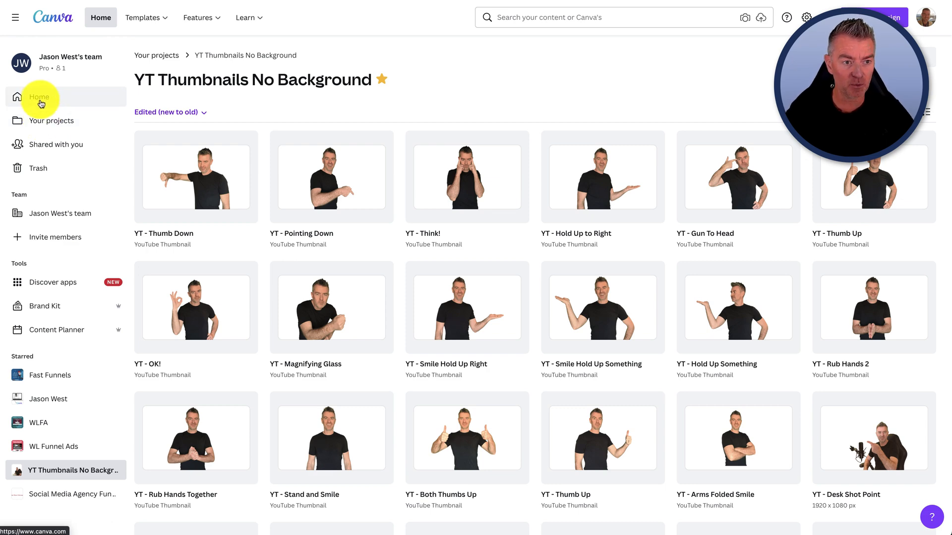
- Reopen the Raw YouTube Thumbnails folder from the projects and use the hand-on-chin photo 20220117_114132.jpg in a new design
click(44, 121)
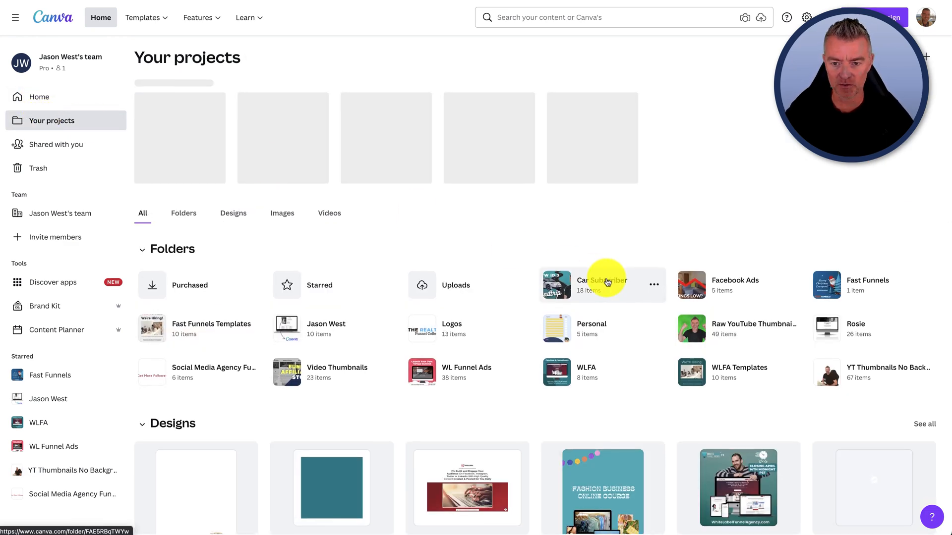
click(723, 343)
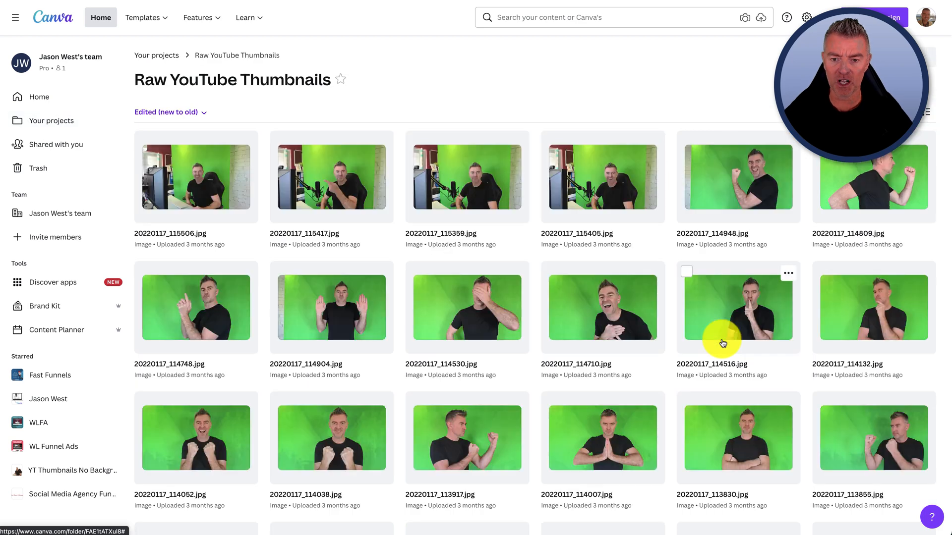
scroll(771, 323, down, 8)
scroll(772, 327, down, 3)
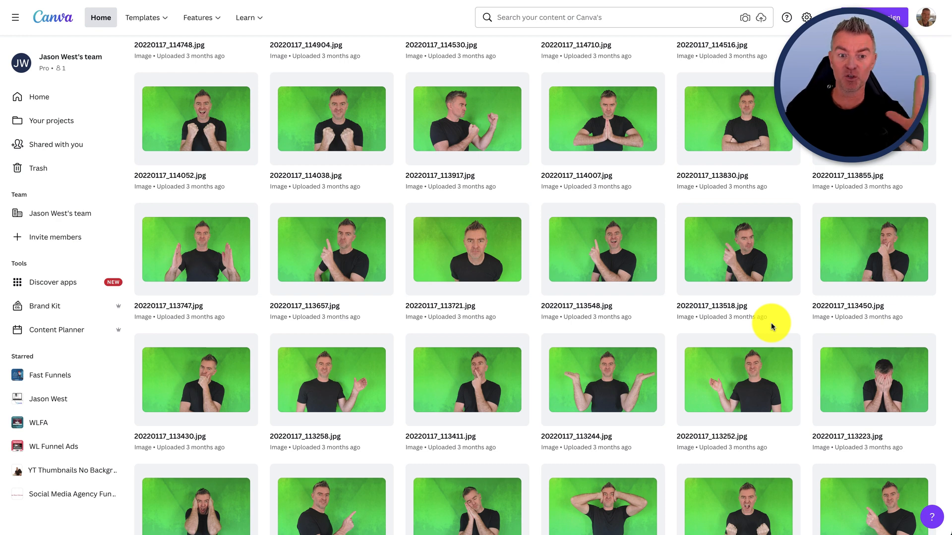
scroll(771, 326, down, 1)
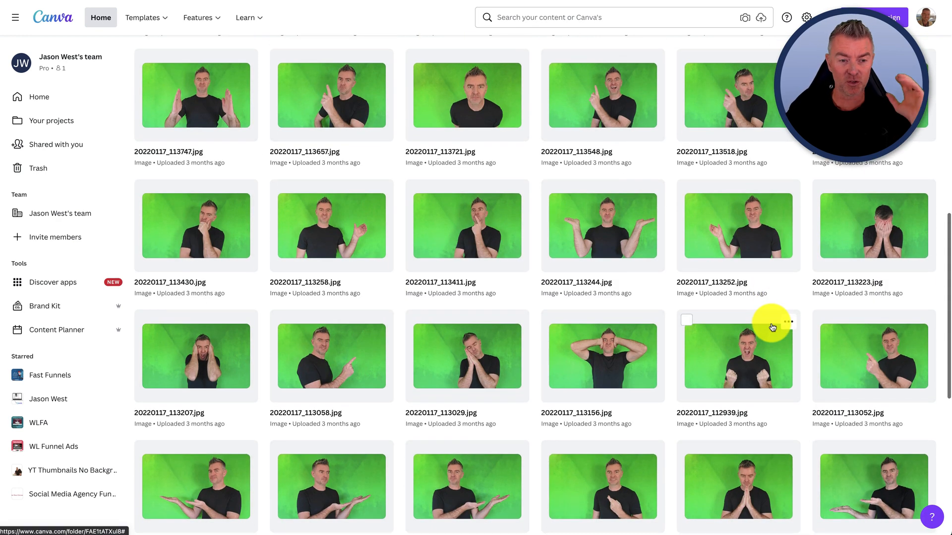
scroll(771, 328, down, 6)
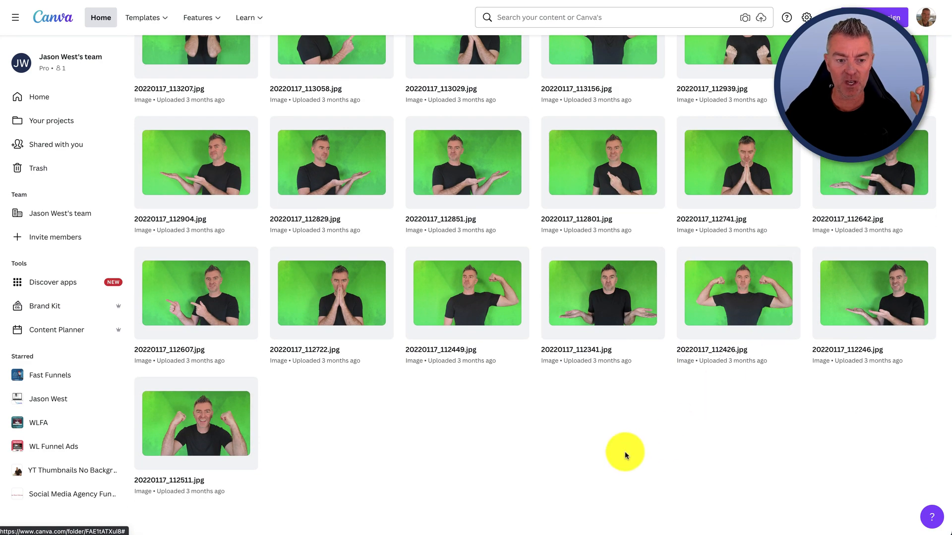
scroll(466, 392, up, 15)
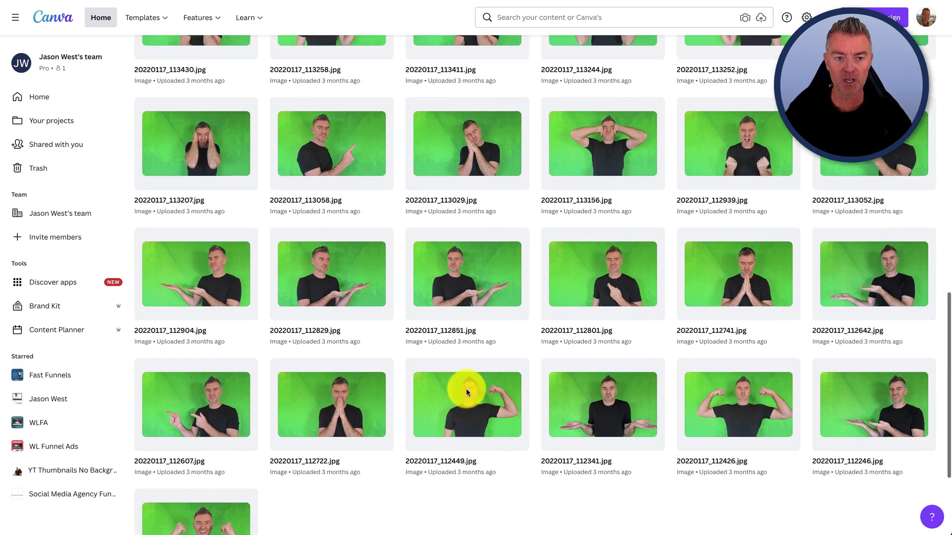
scroll(468, 393, up, 3)
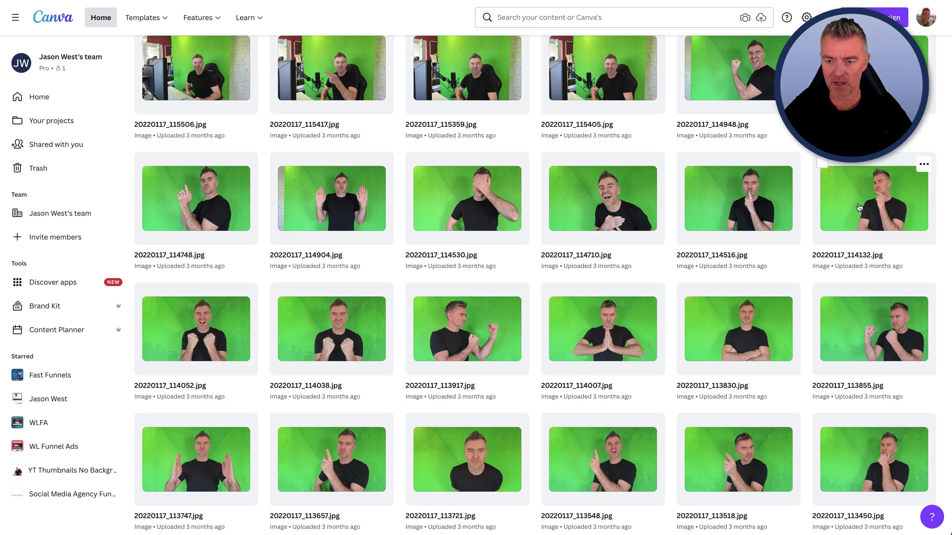
click(852, 221)
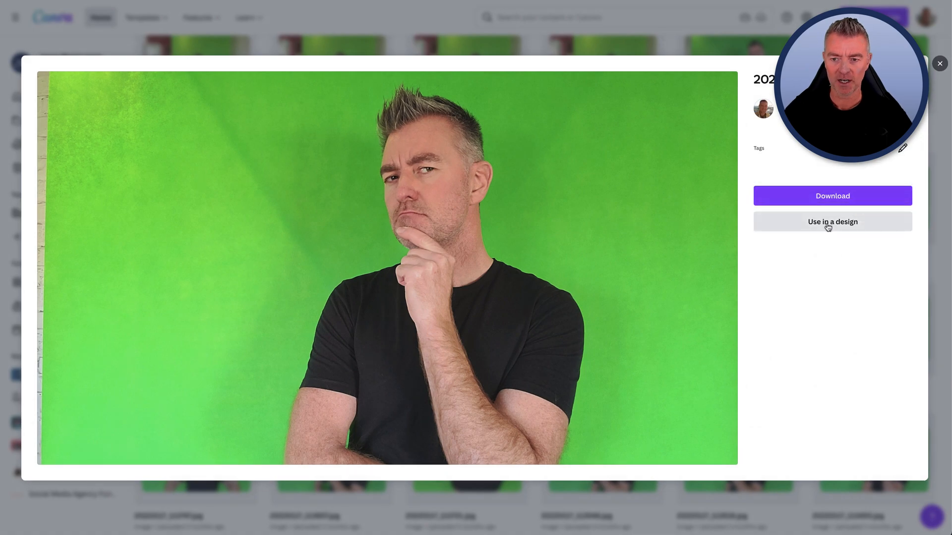
click(827, 225)
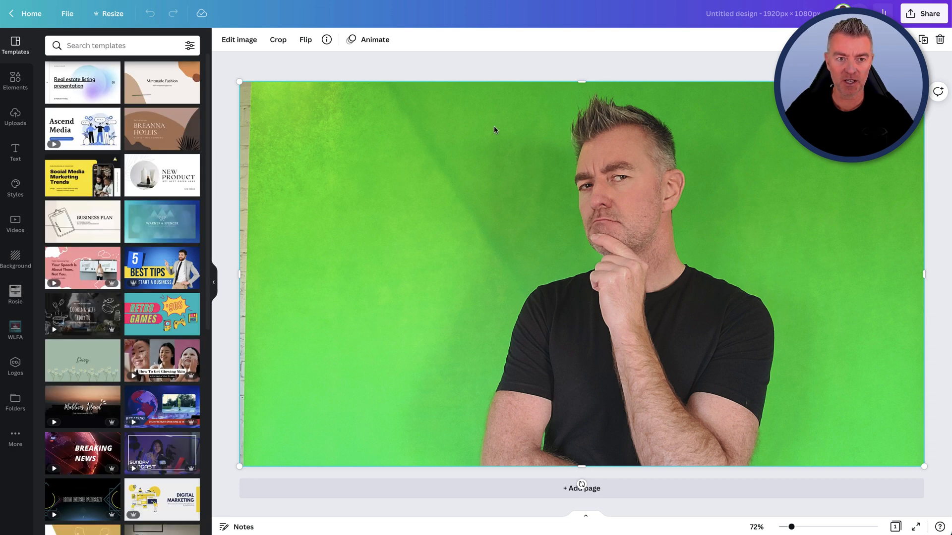
- Remove the green background from the photo with Background Remover and inspect the cutout's edges up close
click(240, 39)
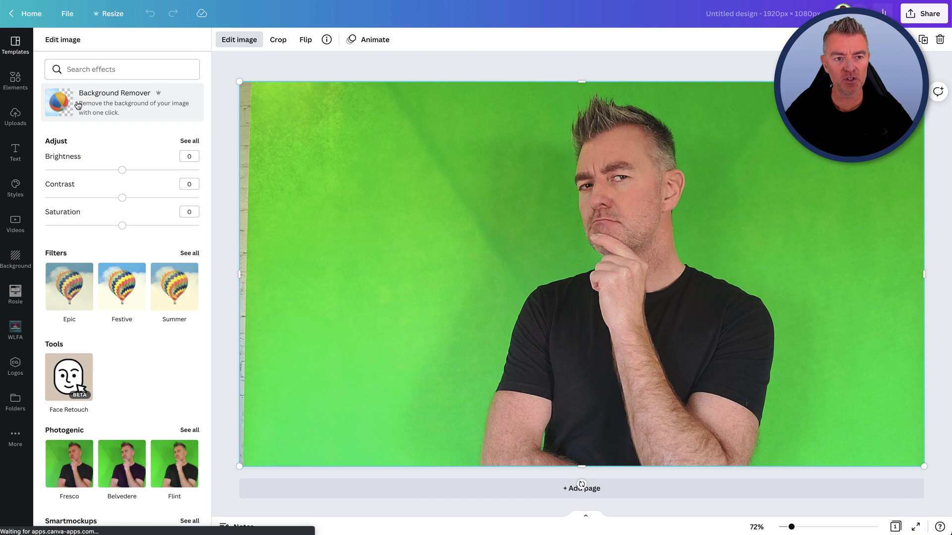
click(103, 105)
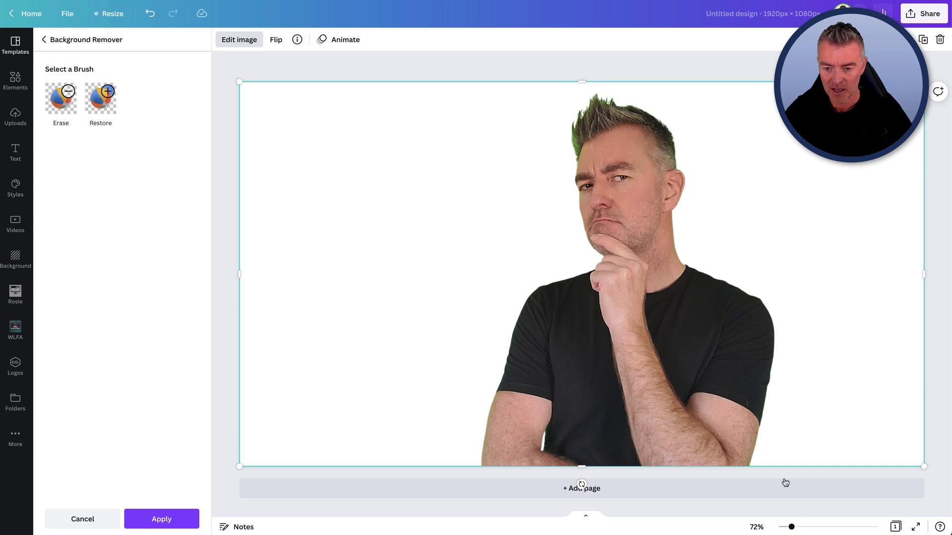
drag(792, 527, 803, 528)
scroll(749, 446, down, 3)
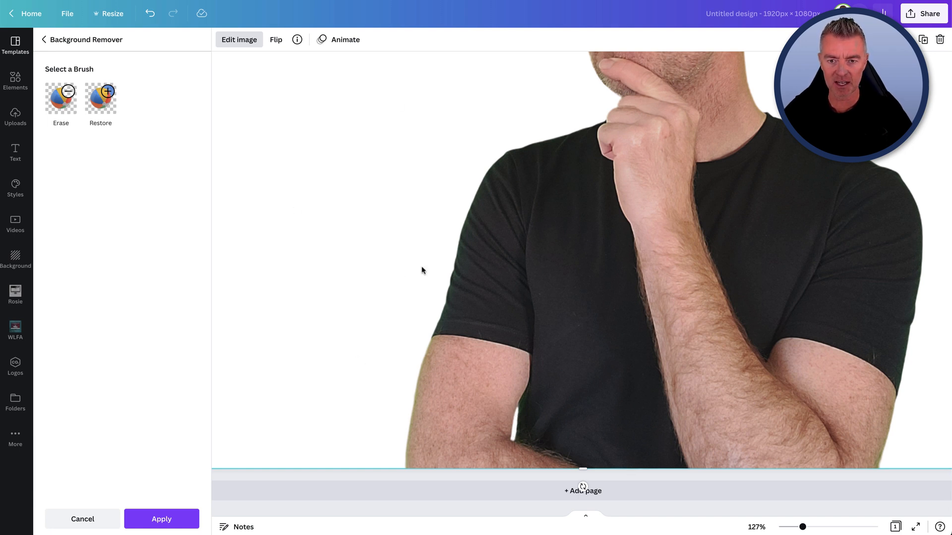
click(793, 529)
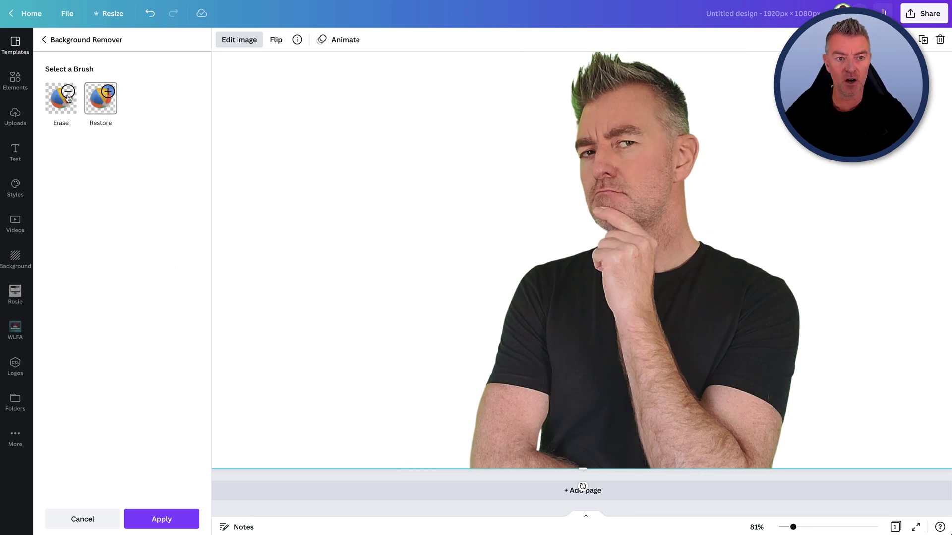
- Restore a patch of green background in the empty area beside the man, then set the Restore brush size to 6
click(112, 103)
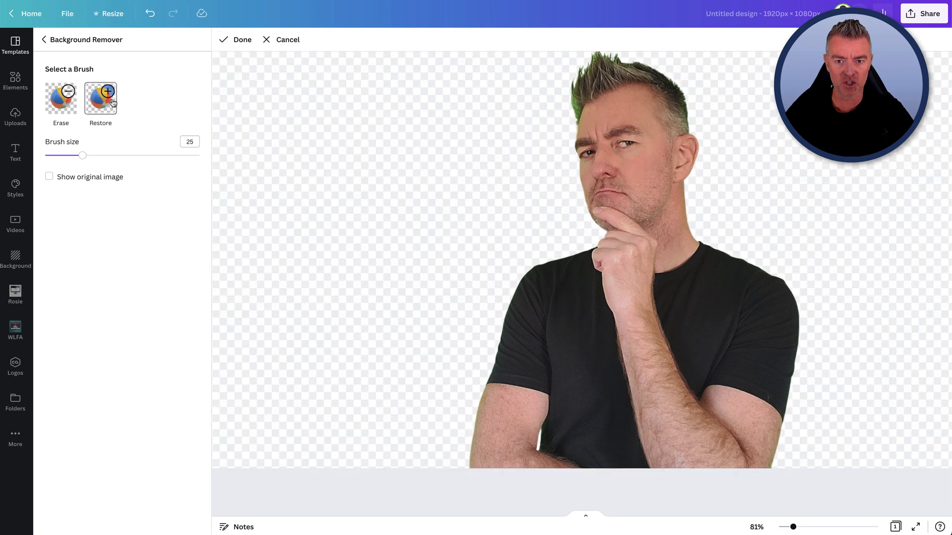
mouse_move(488, 194)
mouse_down()
mouse_move(441, 213)
mouse_move(430, 186)
mouse_move(446, 148)
mouse_up()
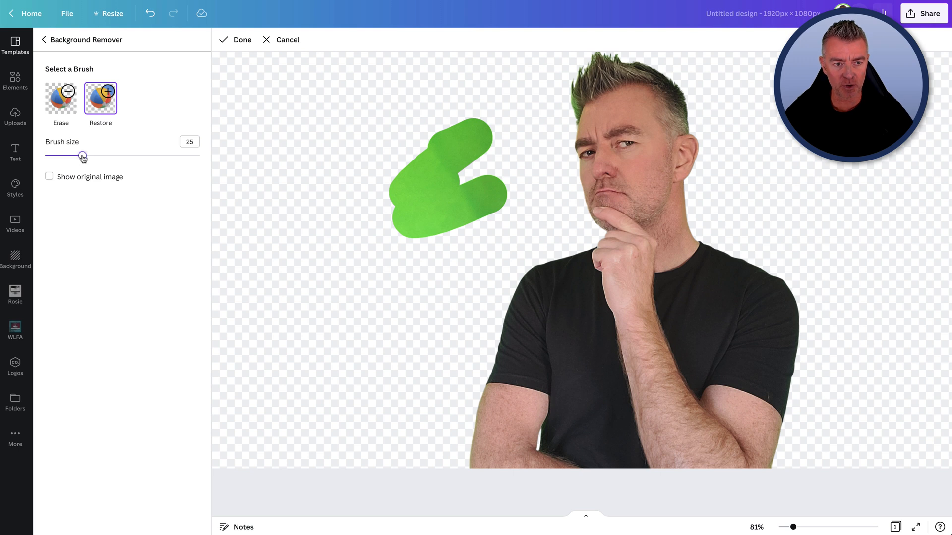
drag(83, 158, 49, 160)
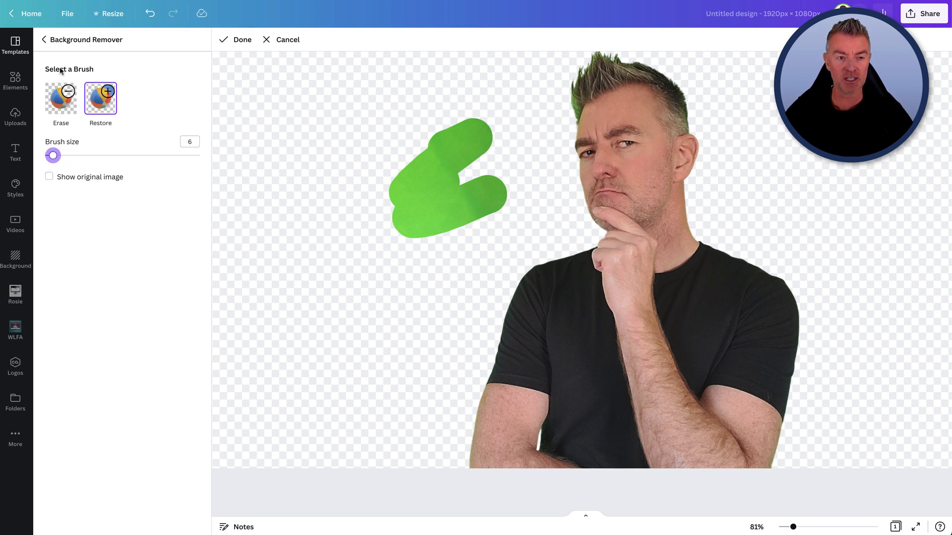
- Erase the restored green patch beside the man with the Erase brush at size 24, and finish the background touch-up
click(61, 99)
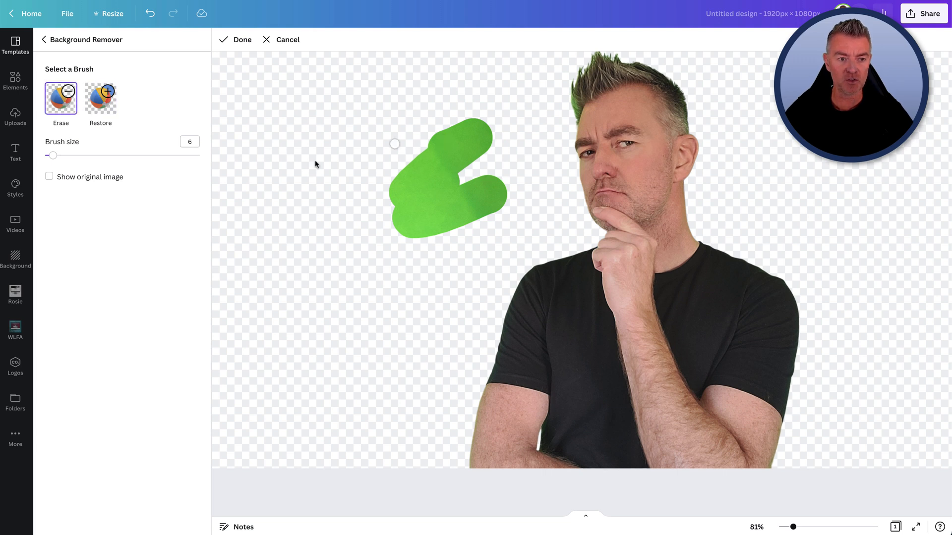
click(81, 155)
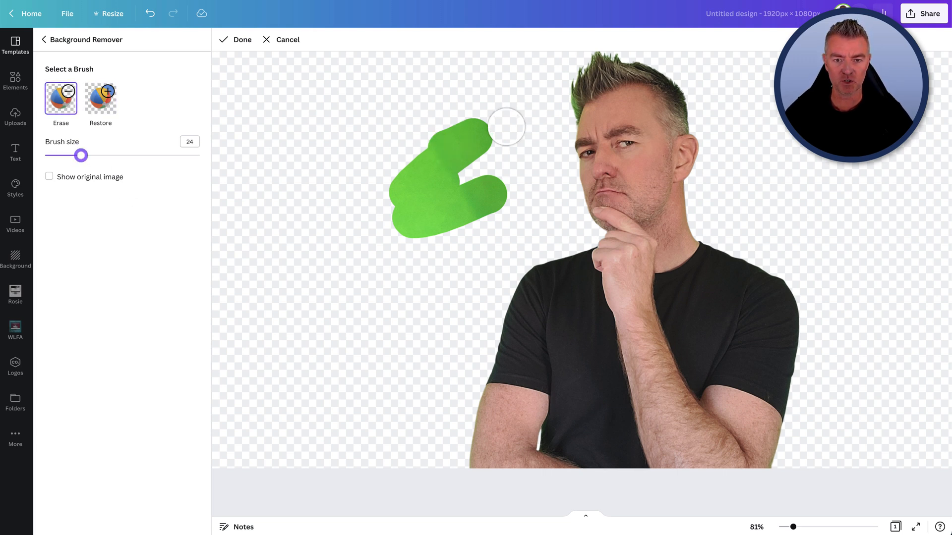
mouse_move(403, 132)
mouse_down()
mouse_move(440, 210)
mouse_move(516, 212)
mouse_move(511, 189)
mouse_move(448, 210)
mouse_move(447, 165)
mouse_move(461, 154)
mouse_move(386, 201)
mouse_move(404, 214)
mouse_move(469, 217)
mouse_move(429, 236)
mouse_move(400, 229)
mouse_up()
click(238, 40)
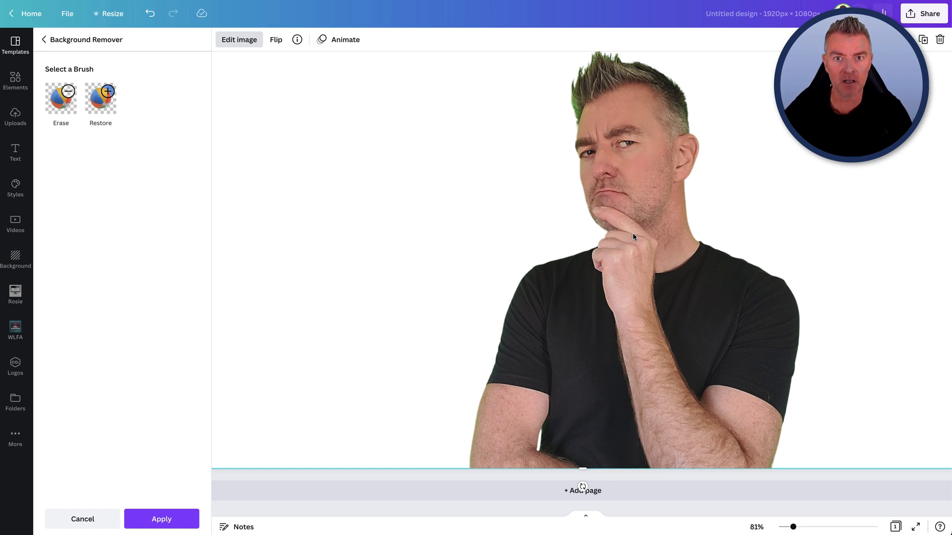
click(105, 40)
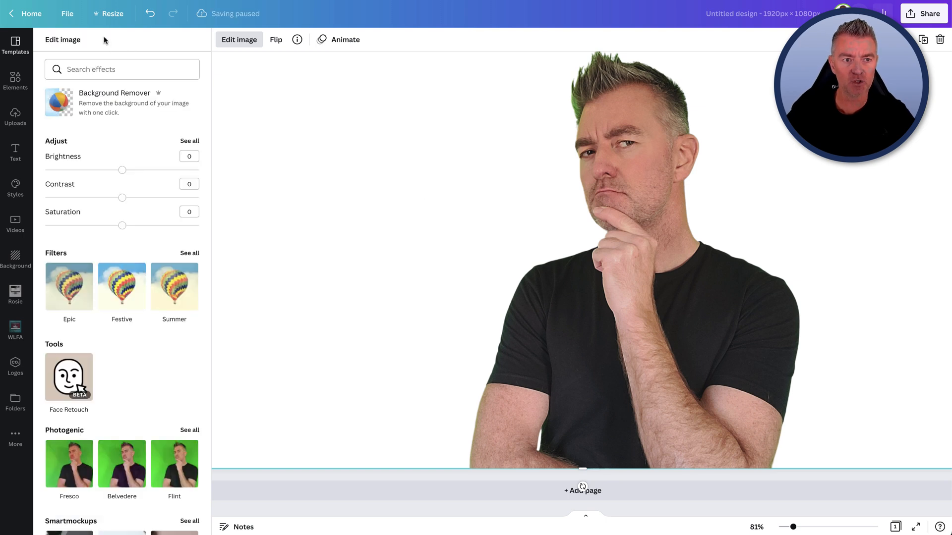
- Return to the home page, choosing to keep the unsaved changes, and create a new YouTube Thumbnail design
click(22, 14)
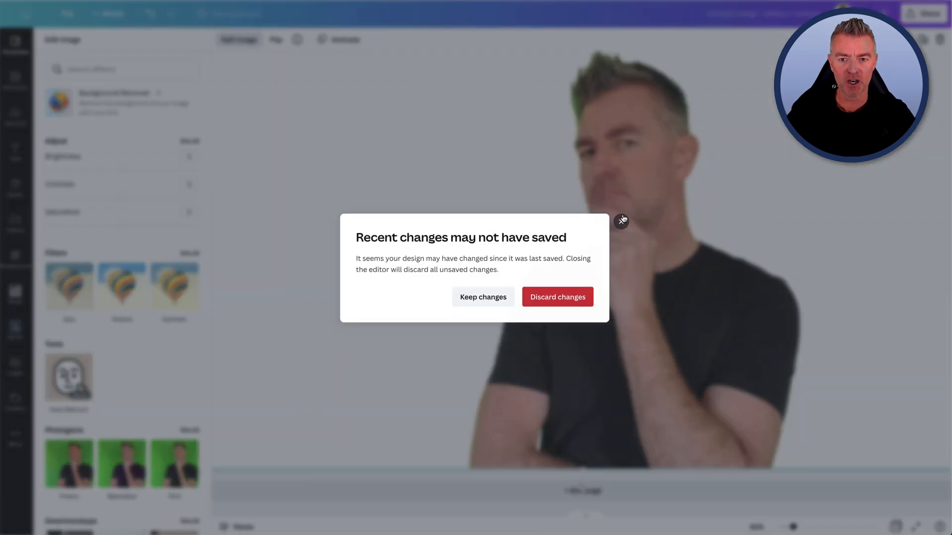
click(490, 299)
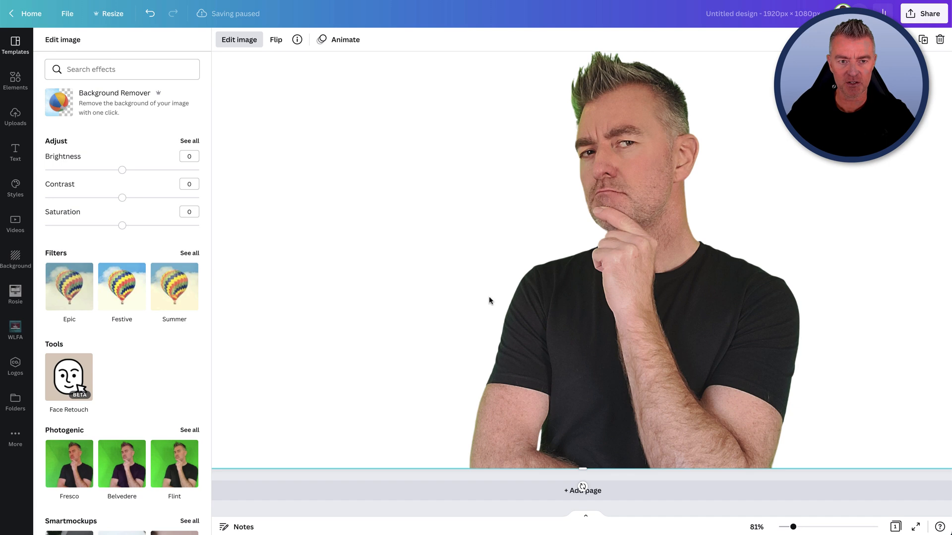
click(34, 13)
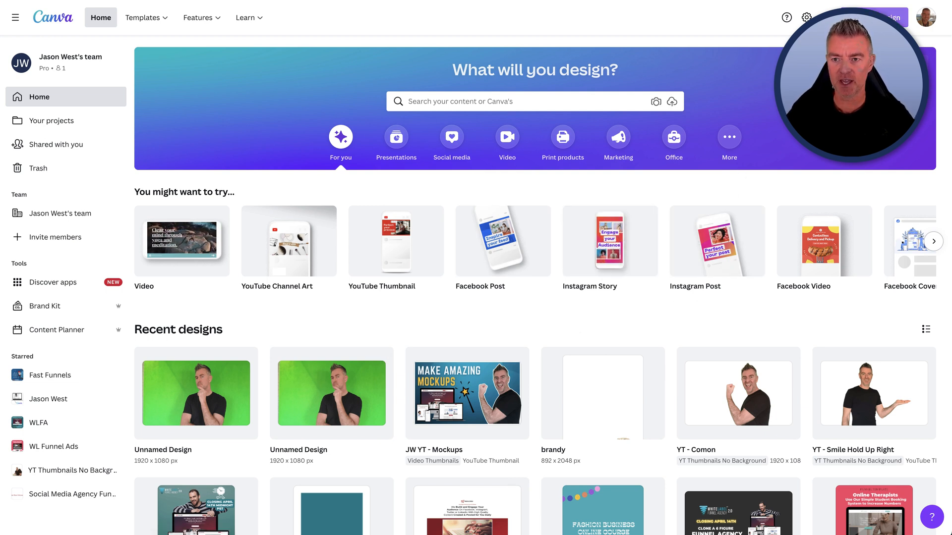
click(875, 17)
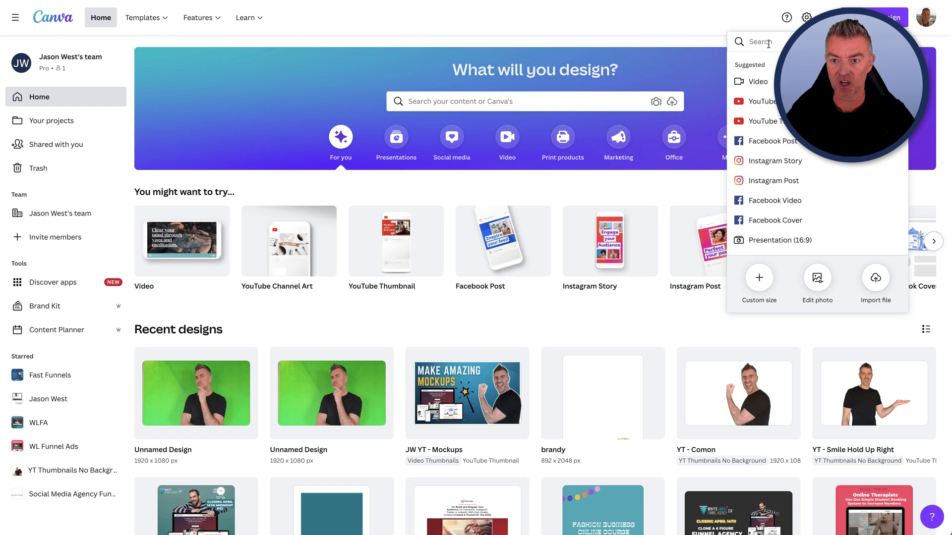
click(778, 123)
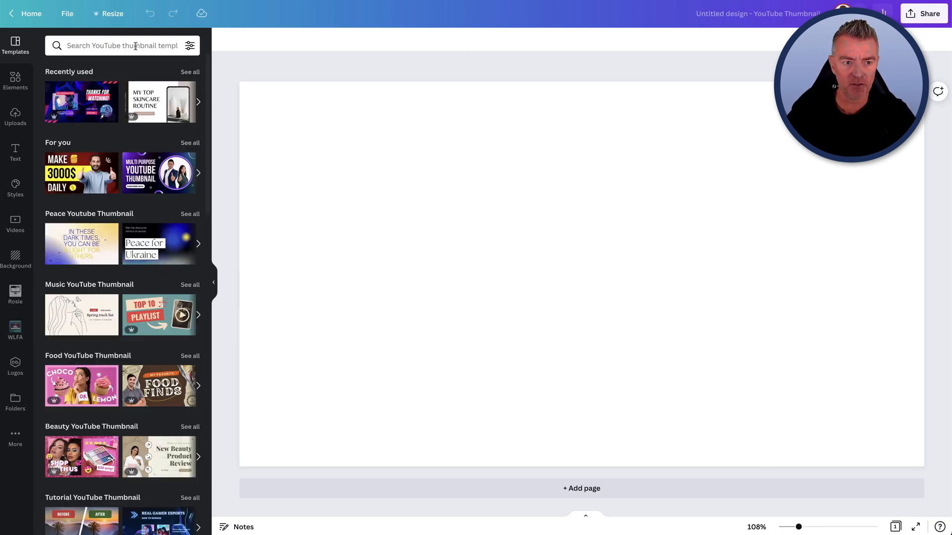
- Apply the blue "5 Best Tips for Start a Business" template and delete its photo of the pointing man
scroll(157, 393, down, 4)
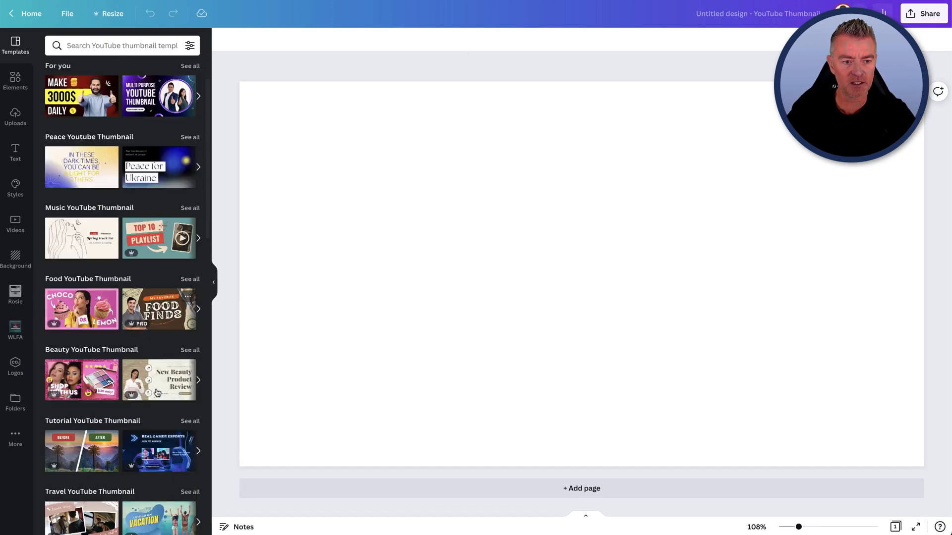
scroll(157, 392, down, 5)
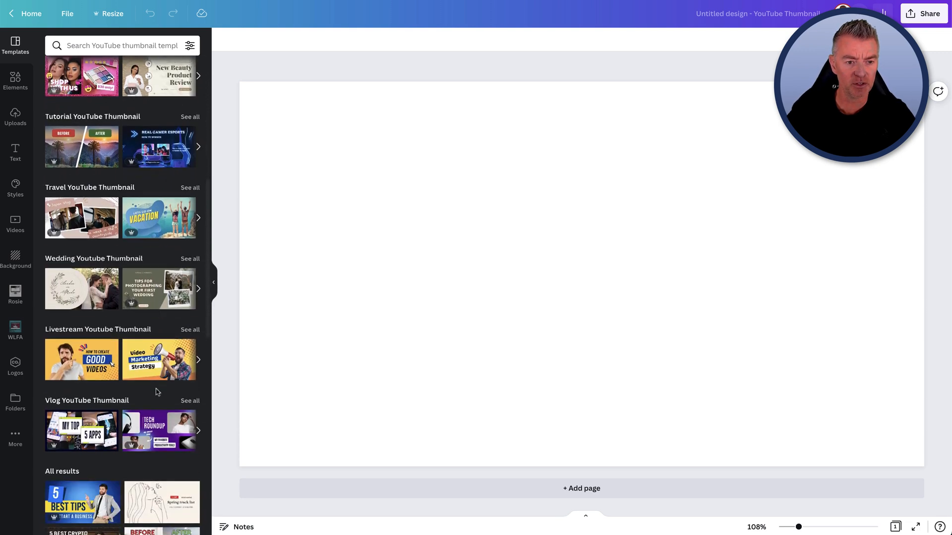
scroll(157, 393, down, 4)
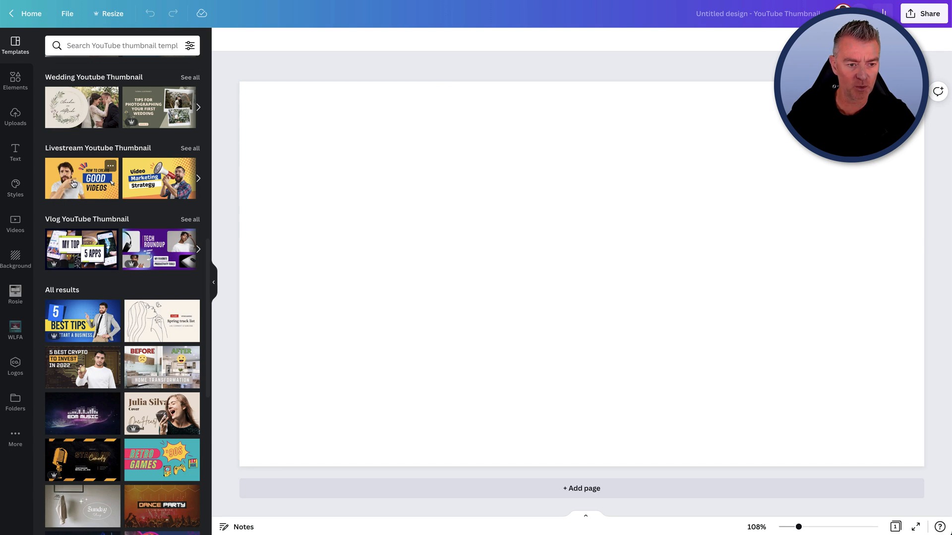
scroll(75, 258, down, 1)
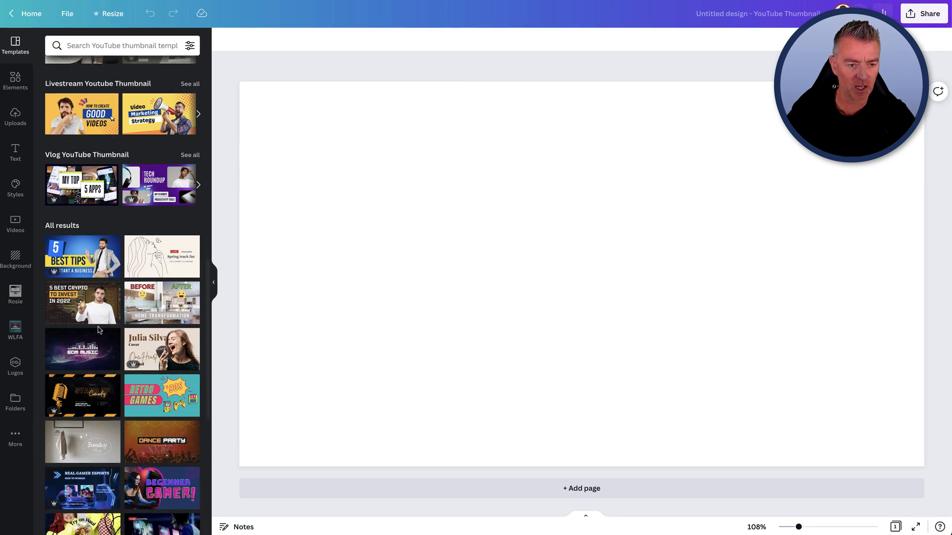
click(77, 257)
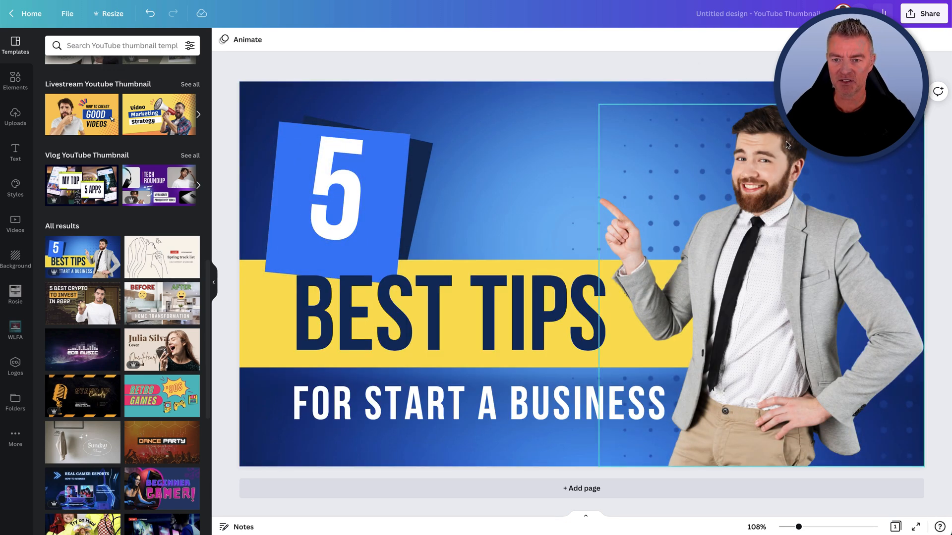
click(767, 145)
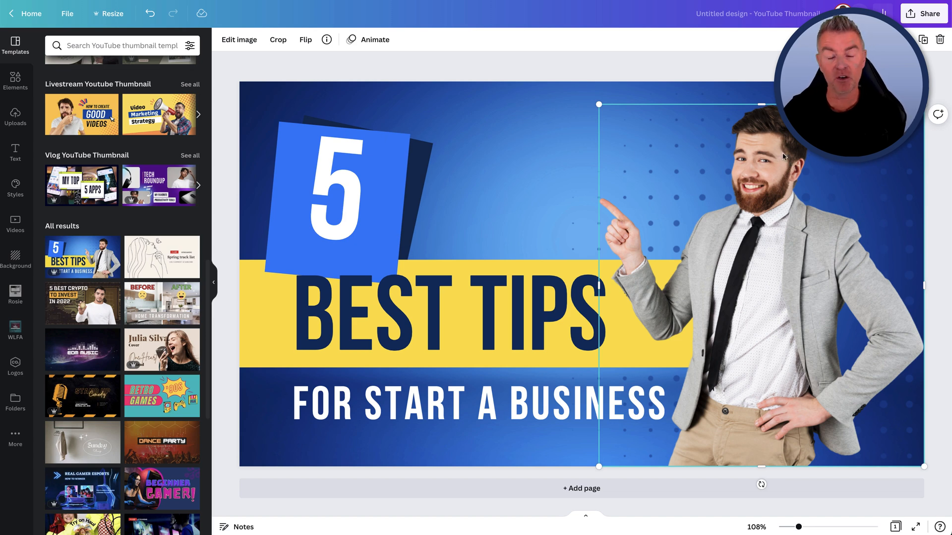
key(Delete)
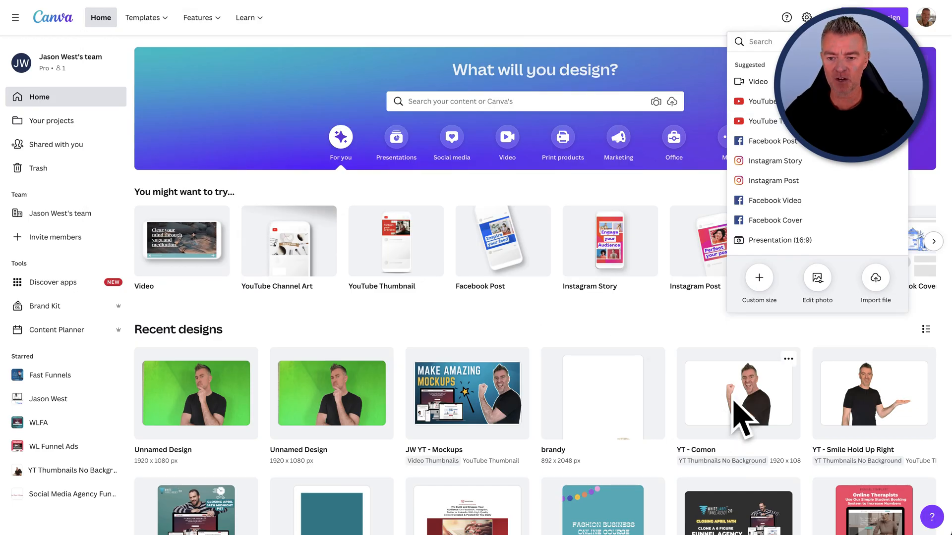
- Open the YT - Comon design from the recent designs and copy its raised-fist cutout of the man
scroll(682, 298, down, 2)
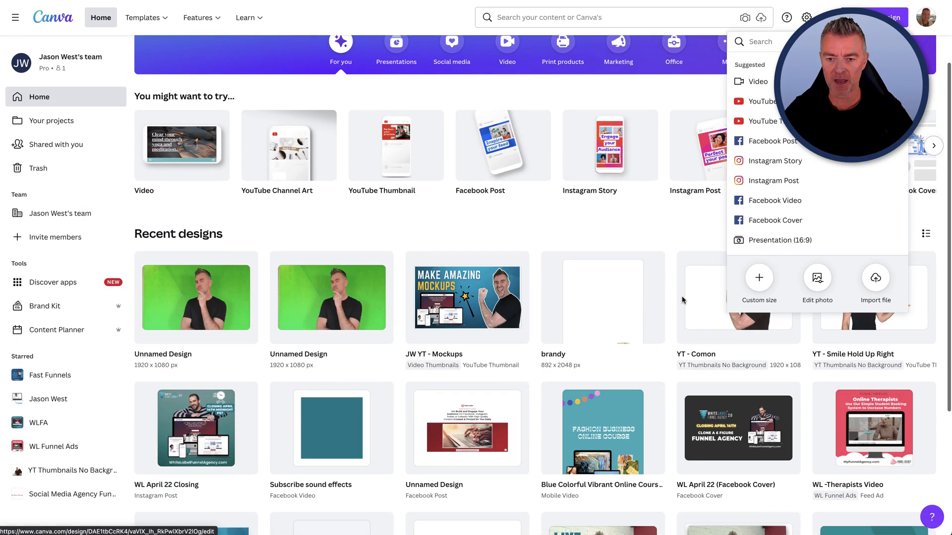
click(692, 215)
click(742, 292)
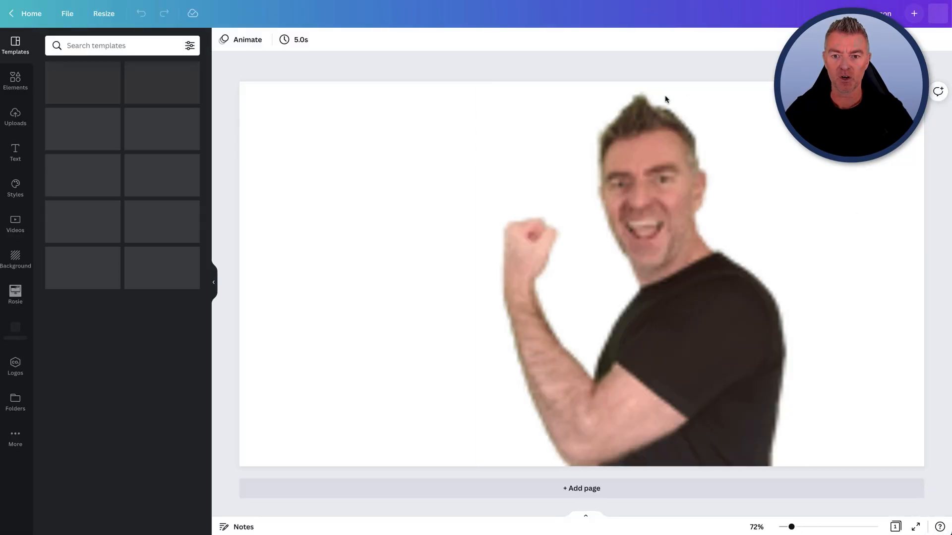
click(658, 189)
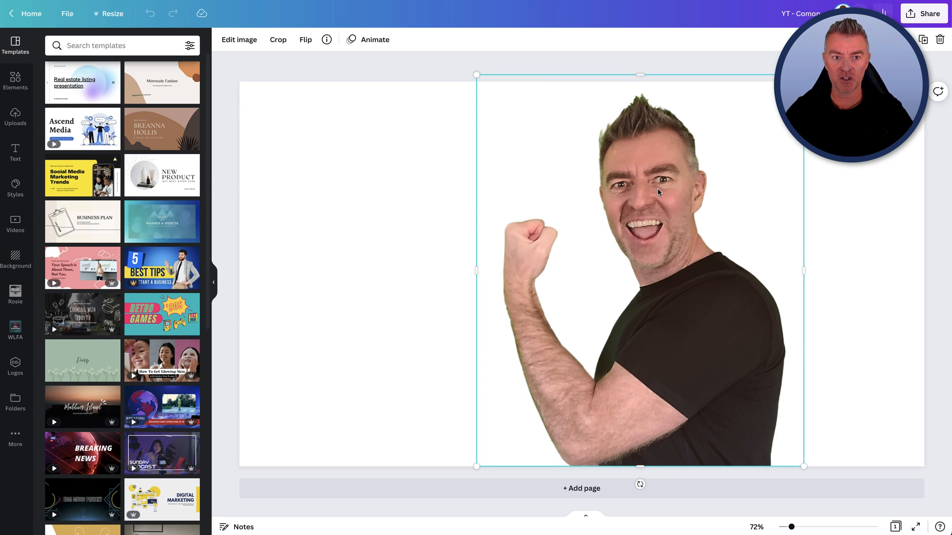
right_click(658, 188)
click(689, 204)
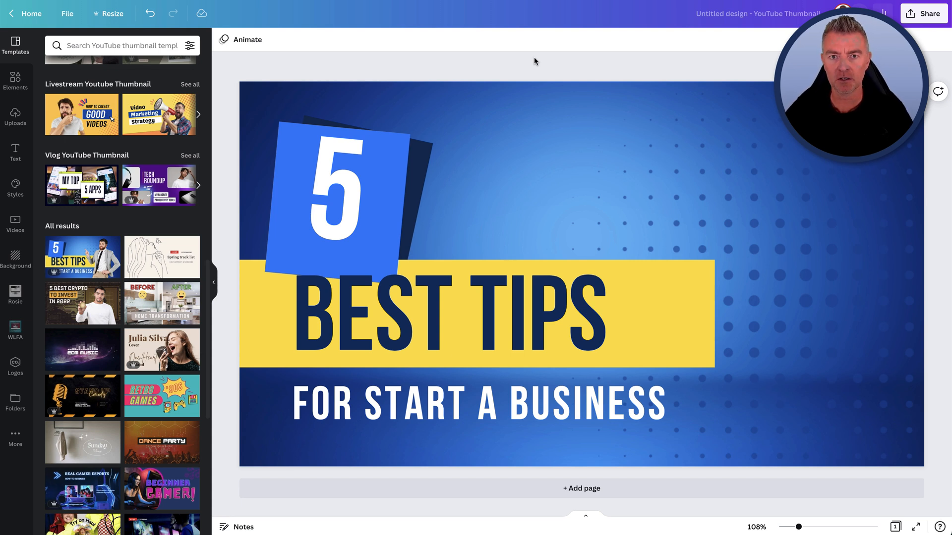
- Paste the raised-fist cutout into the 5 Best Tips thumbnail and place it along the design's right edge
key(ctrl+v)
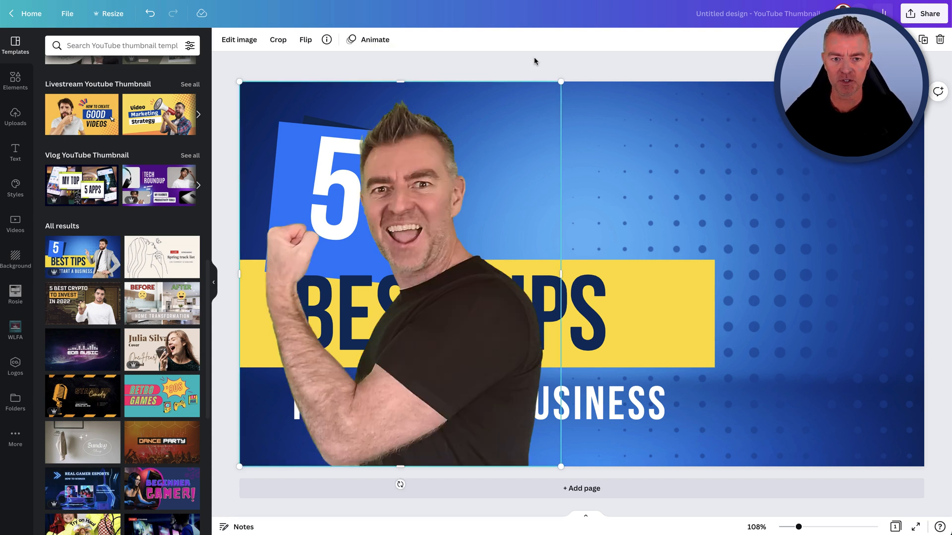
drag(412, 184, 782, 181)
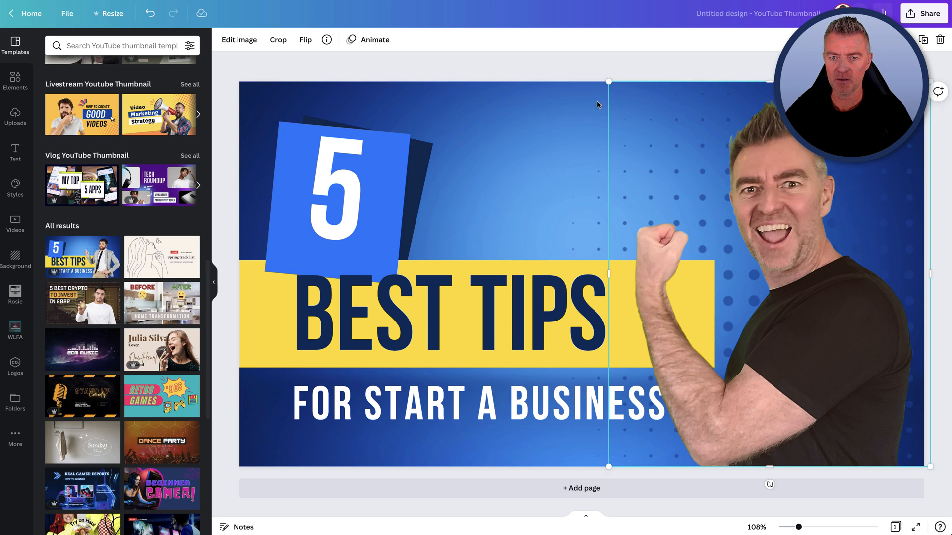
click(549, 70)
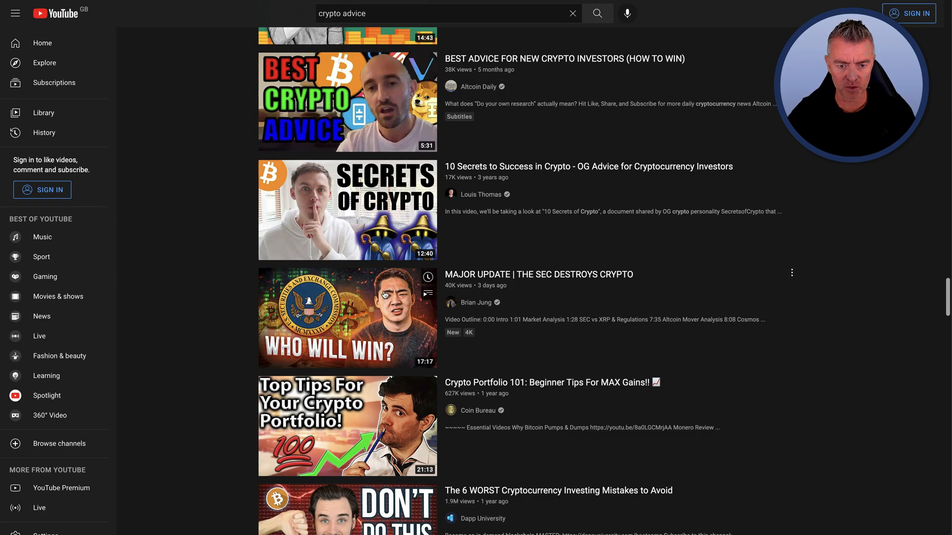
- Examine how faces and expressions are used in the thumbnails of the crypto advice search results on YouTube
scroll(384, 305, down, 2)
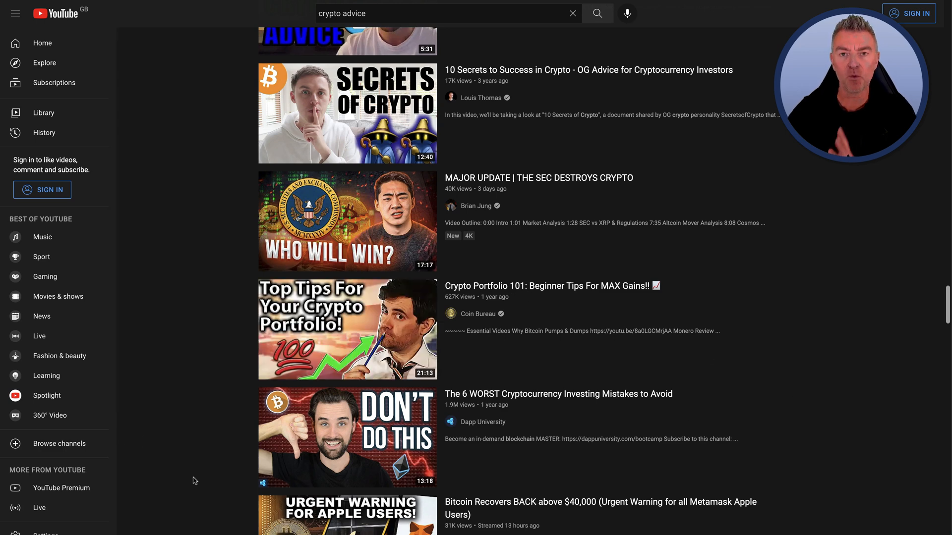
scroll(195, 480, down, 3)
scroll(195, 481, down, 14)
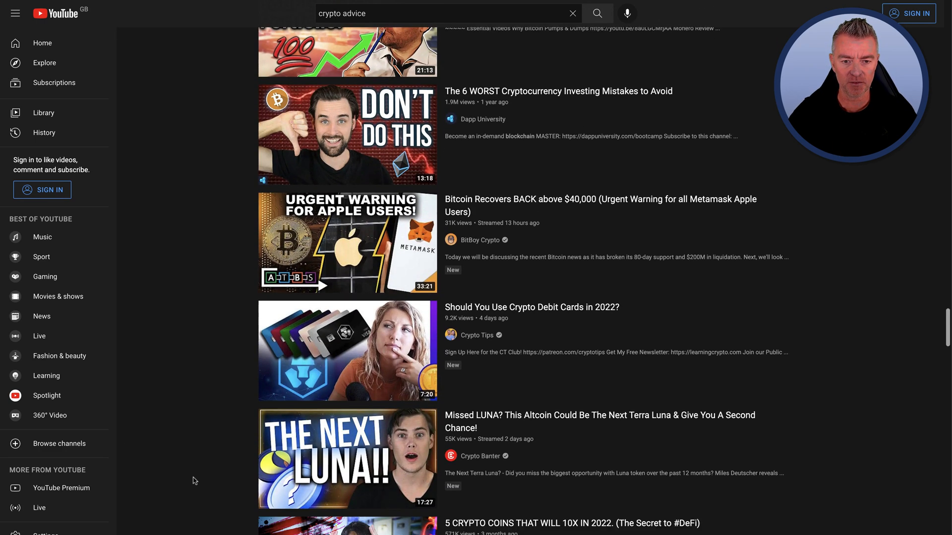
scroll(195, 481, down, 4)
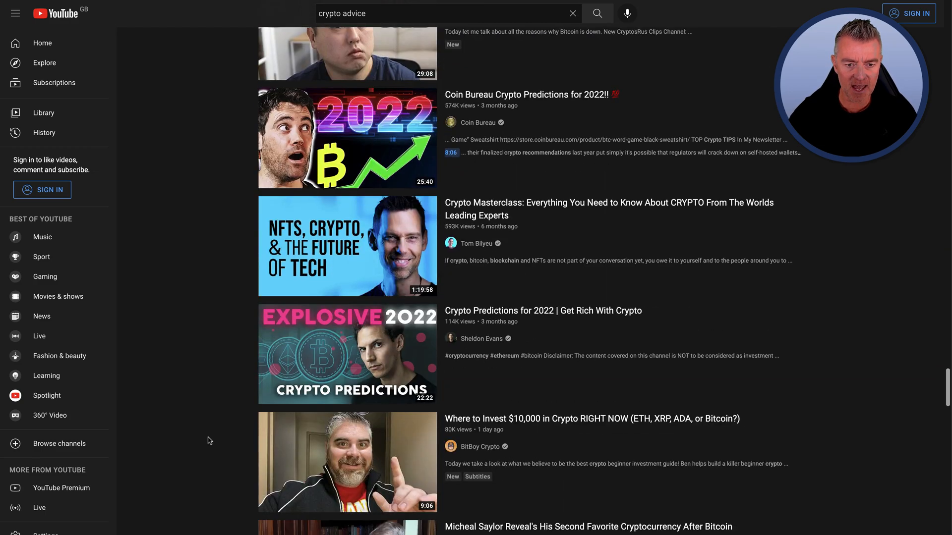
scroll(209, 440, down, 9)
scroll(208, 441, down, 8)
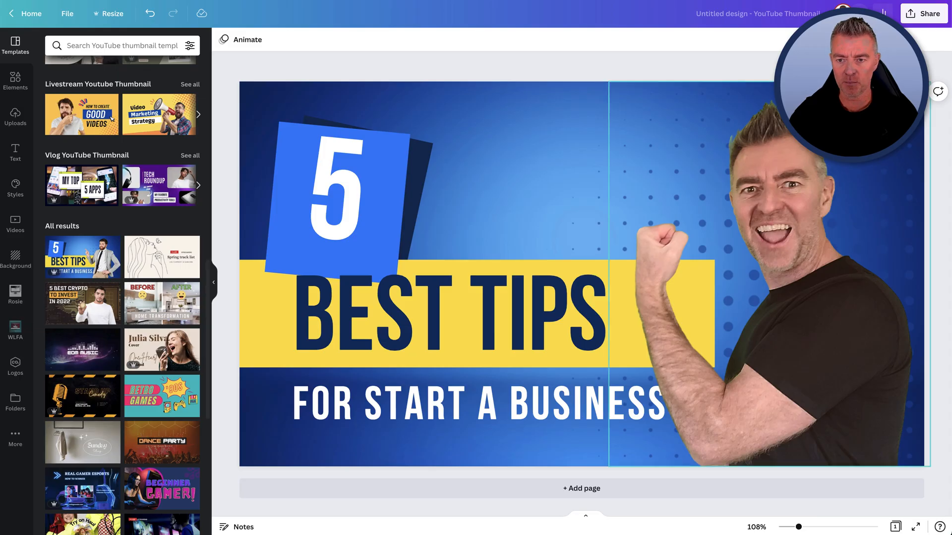
- Back in the Canva thumbnail, apply the Glow shadow to the man's cutout and open the shadow's settings
click(780, 170)
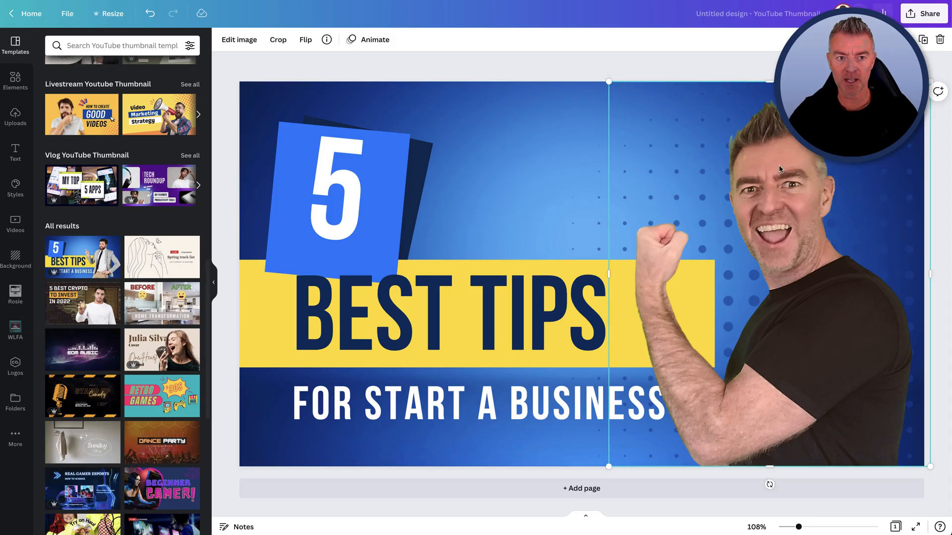
click(243, 43)
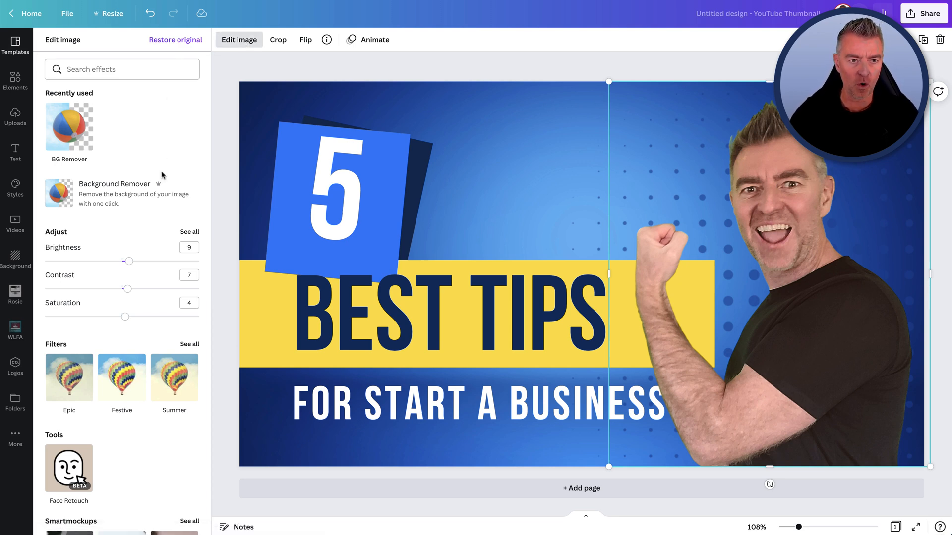
scroll(159, 176, down, 7)
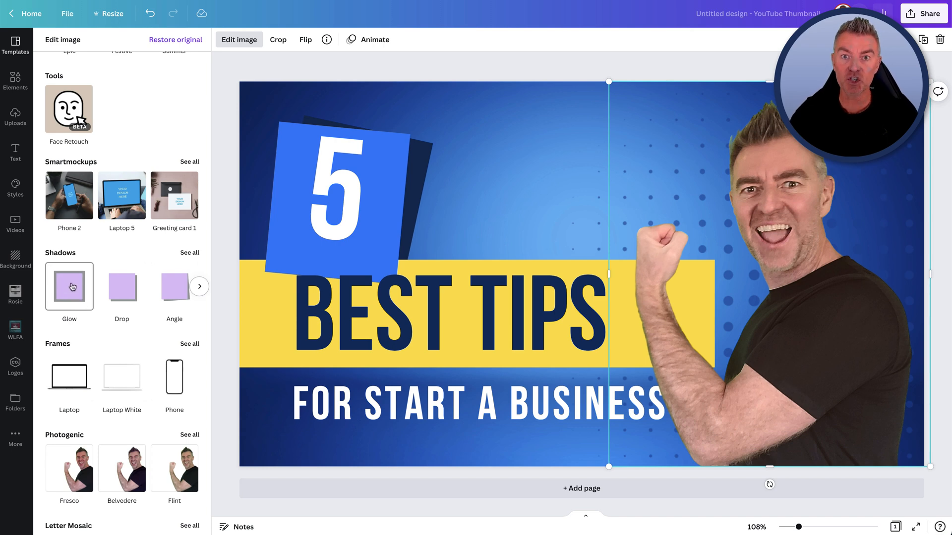
click(72, 286)
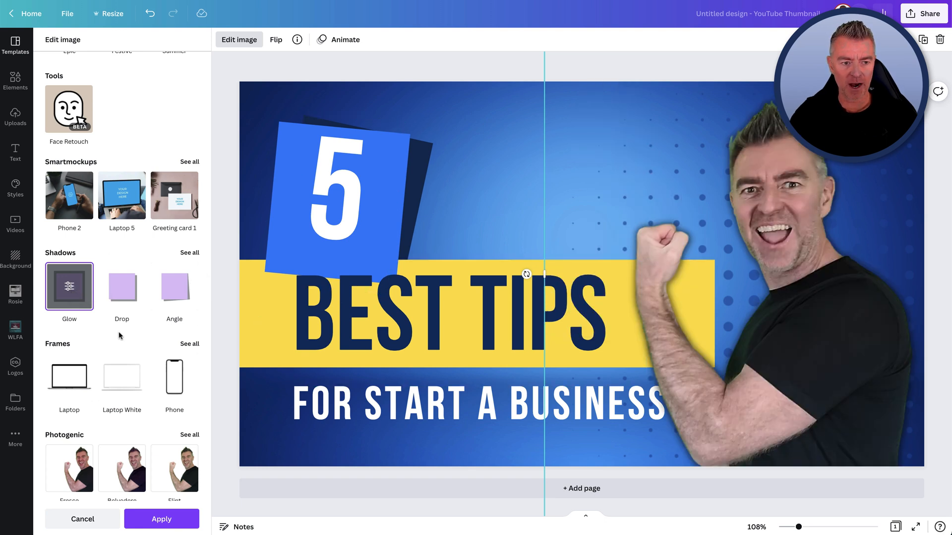
click(69, 287)
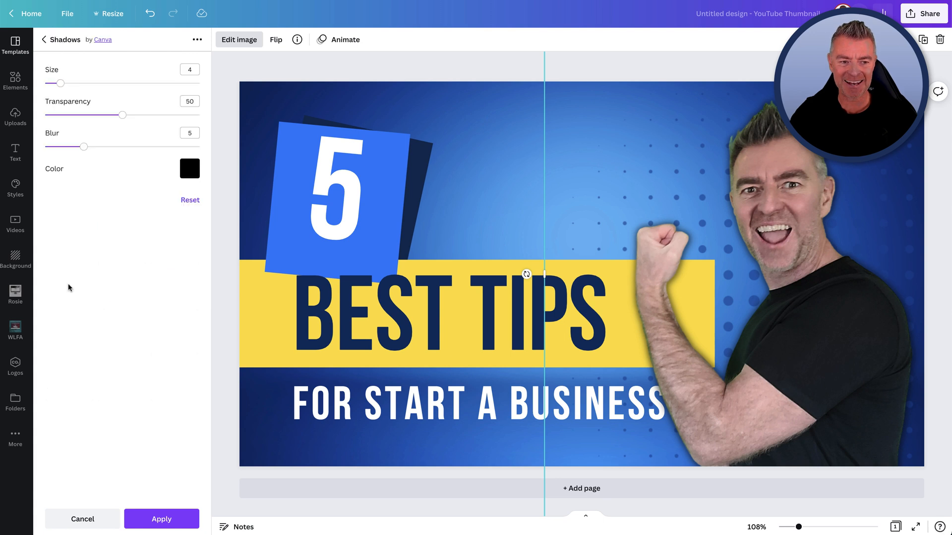
- Set the cutout's glow color to white from the document colours
click(190, 168)
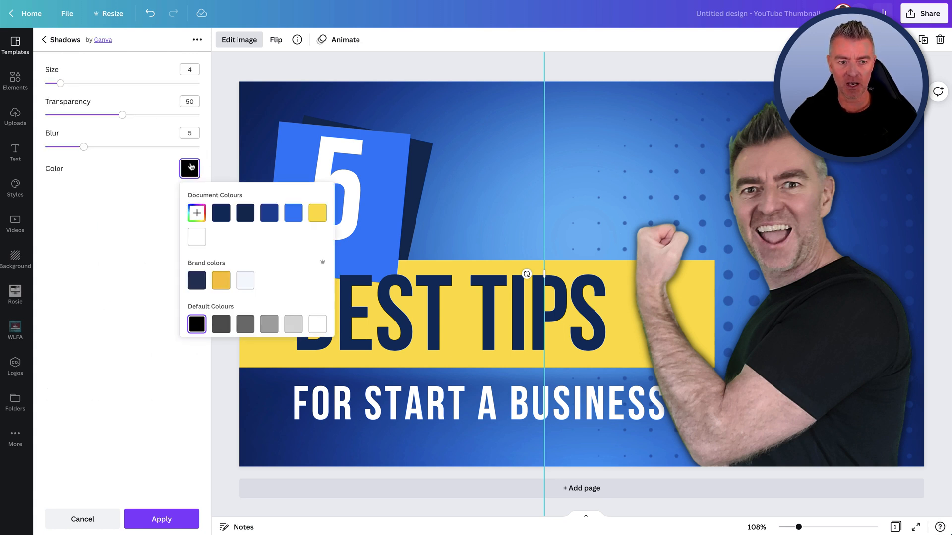
click(200, 241)
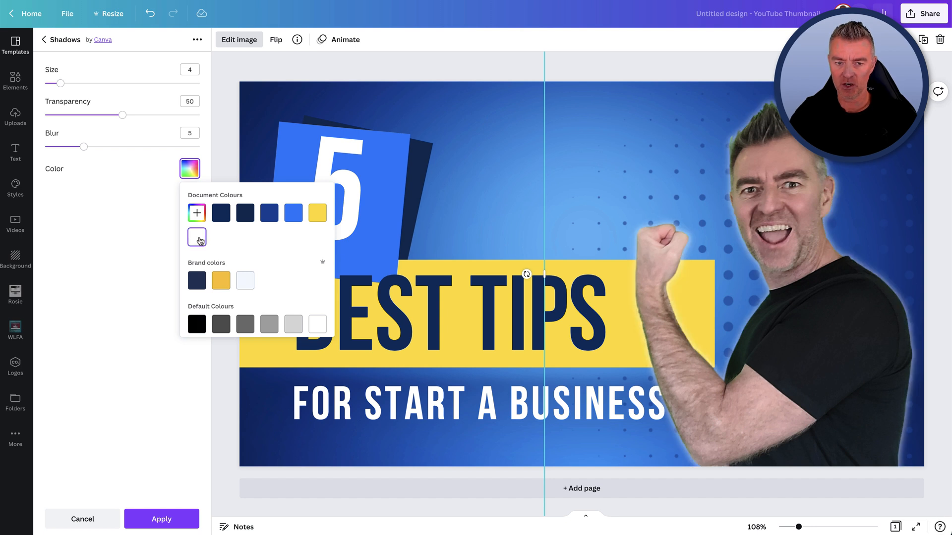
click(126, 229)
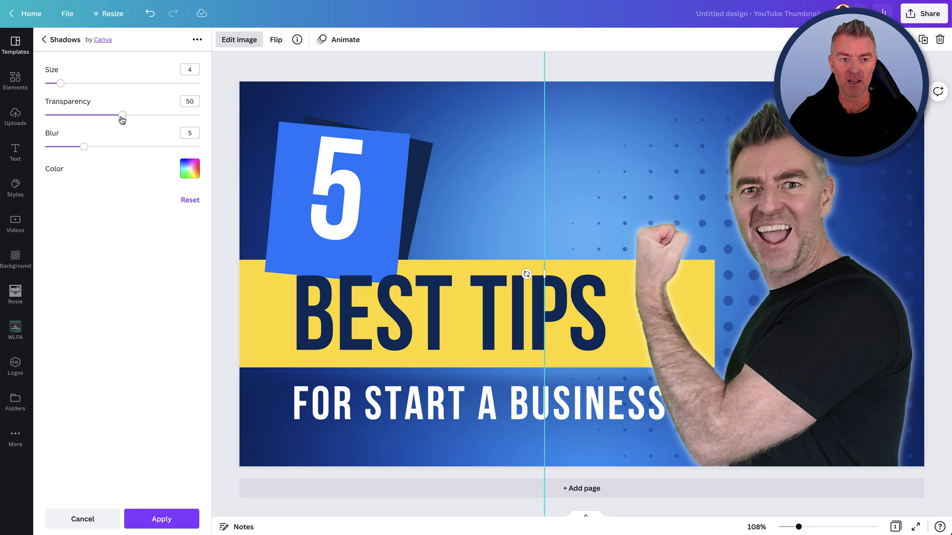
- Set the cutout's glow to transparency 100, blur 0 and size 6, and deselect the image
drag(122, 117, 207, 118)
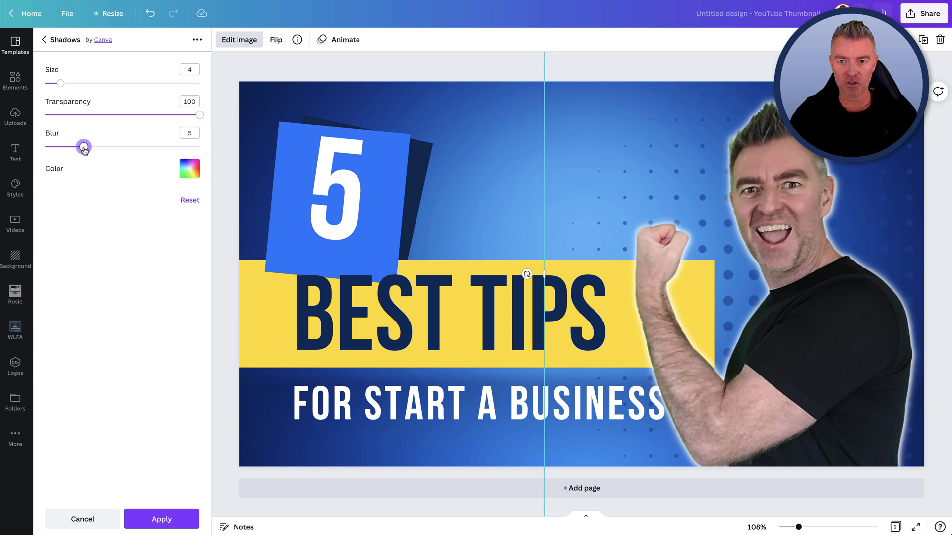
drag(83, 149, 44, 150)
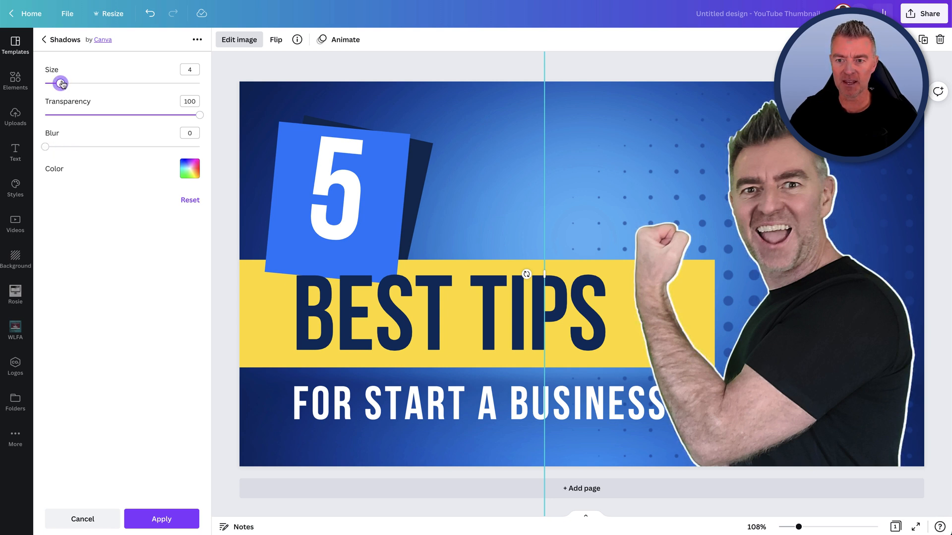
mouse_move(61, 83)
mouse_down()
mouse_move(84, 83)
mouse_move(68, 83)
mouse_up()
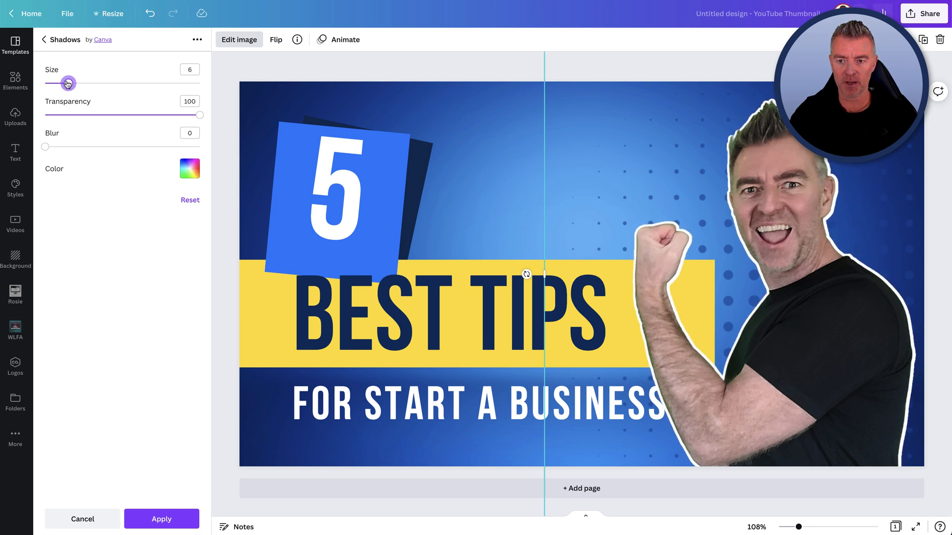
click(230, 59)
click(489, 73)
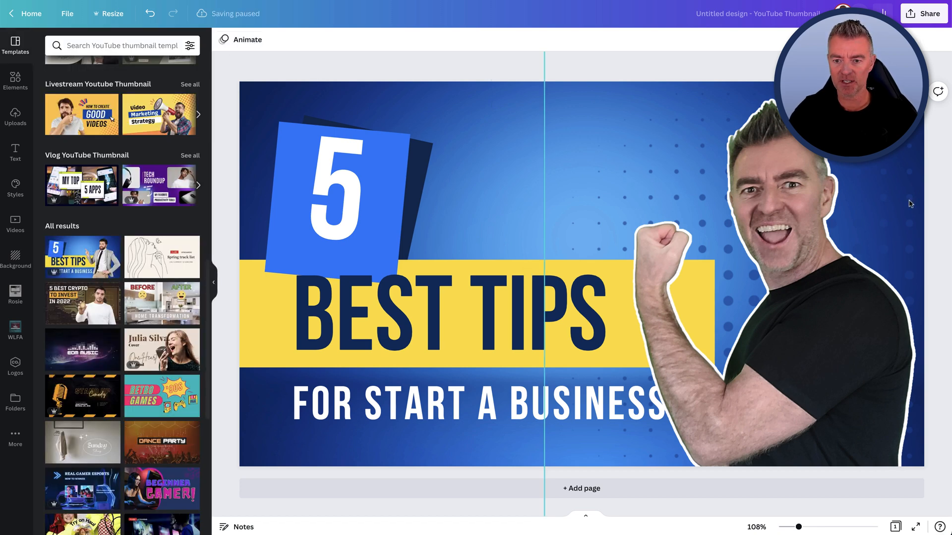
- View the download options for the finished thumbnail and return to the design
click(911, 19)
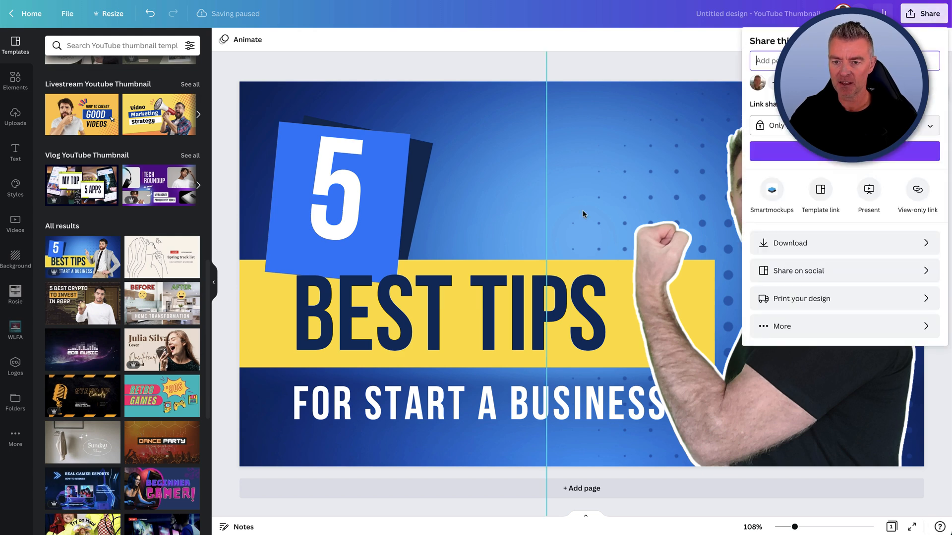
click(917, 244)
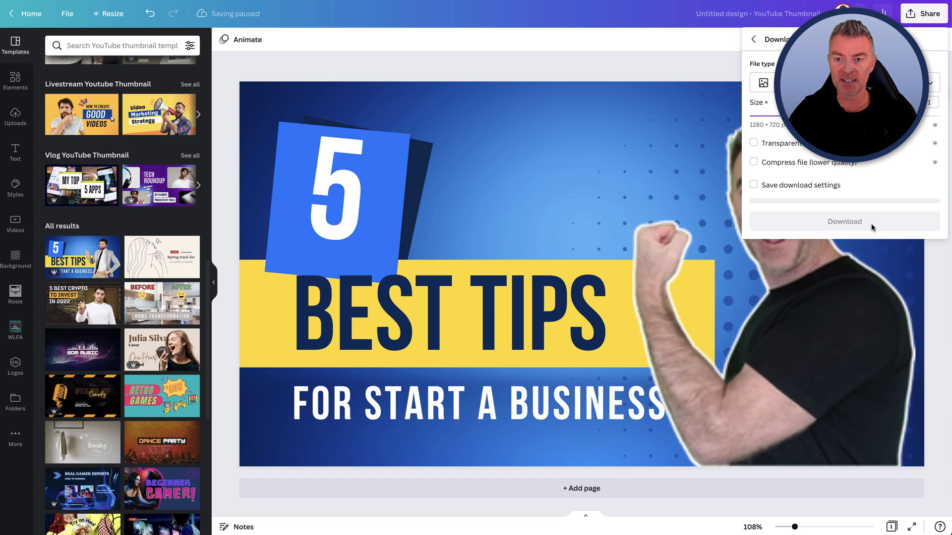
click(631, 75)
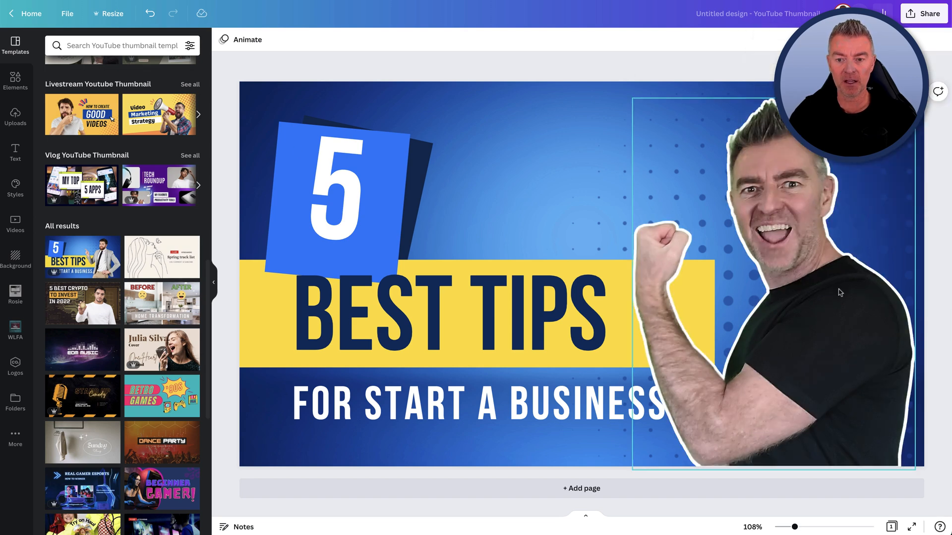